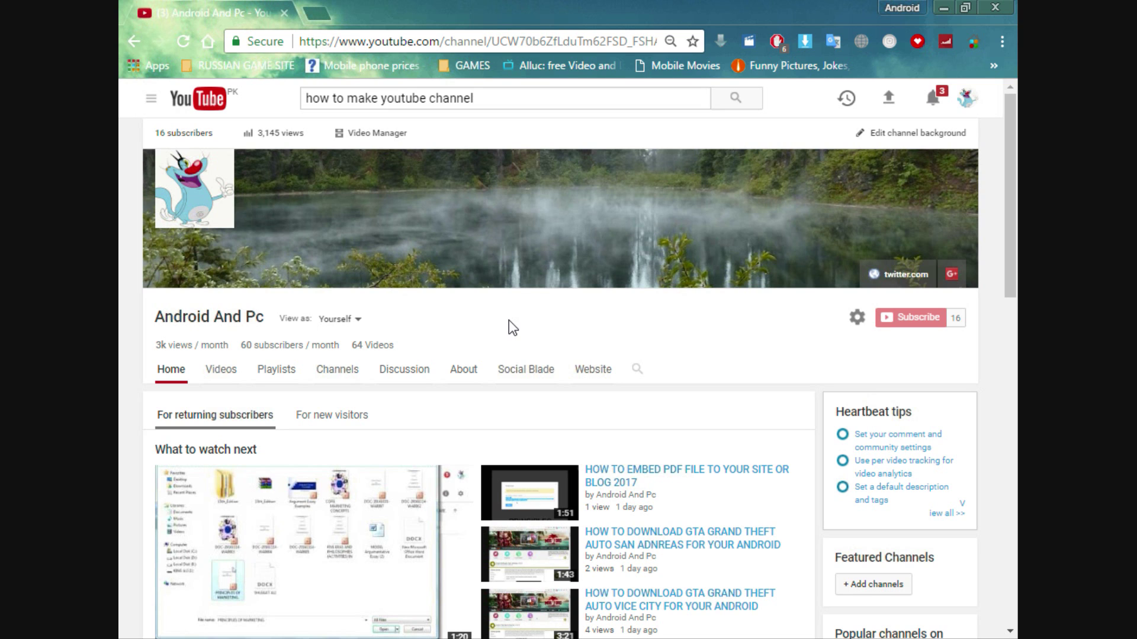
Look through the Twitch, Dailymotion and Custom Theme settings of the Heartbeat extension, then close it.
left_click(915, 43)
left_click(337, 173)
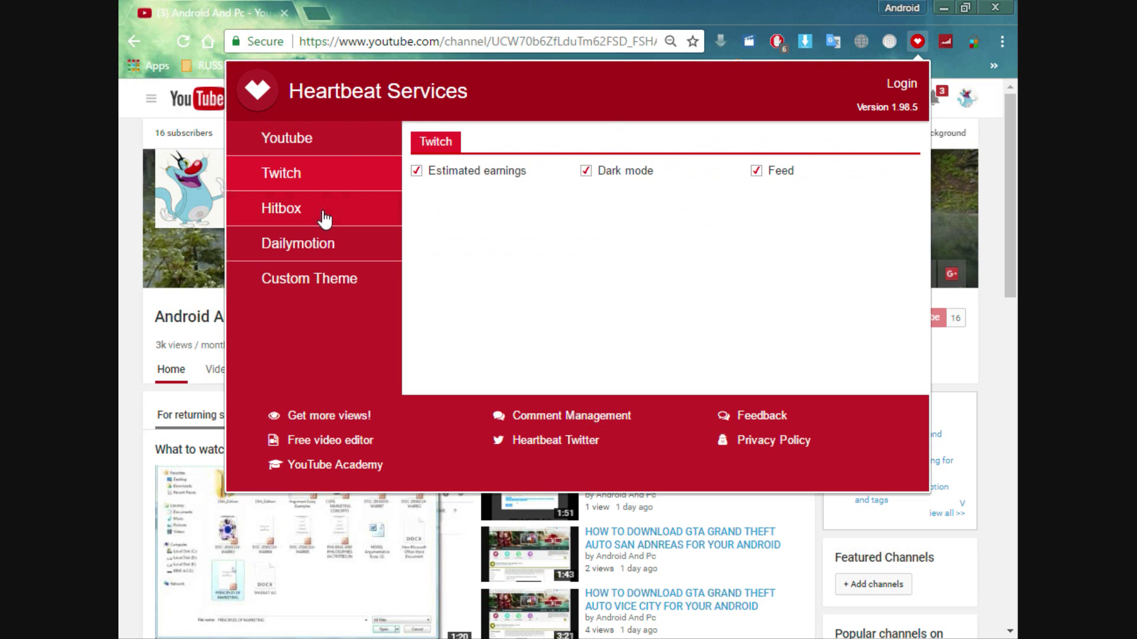
left_click(323, 243)
left_click(320, 279)
left_click(917, 41)
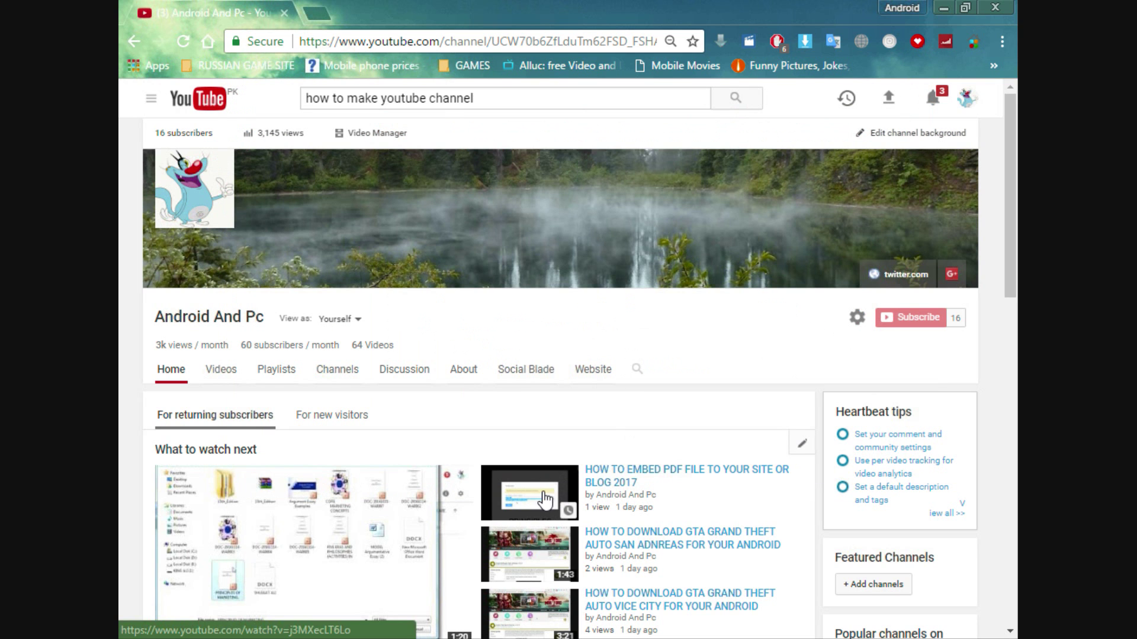
left_click(625, 490)
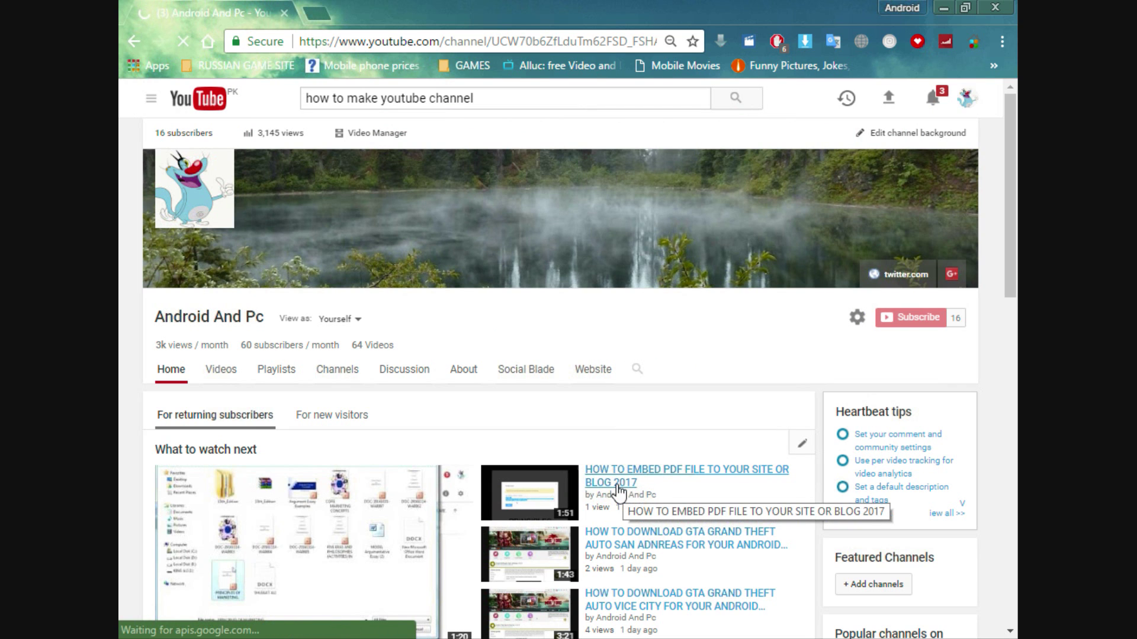
scroll(530, 433, "down", 4)
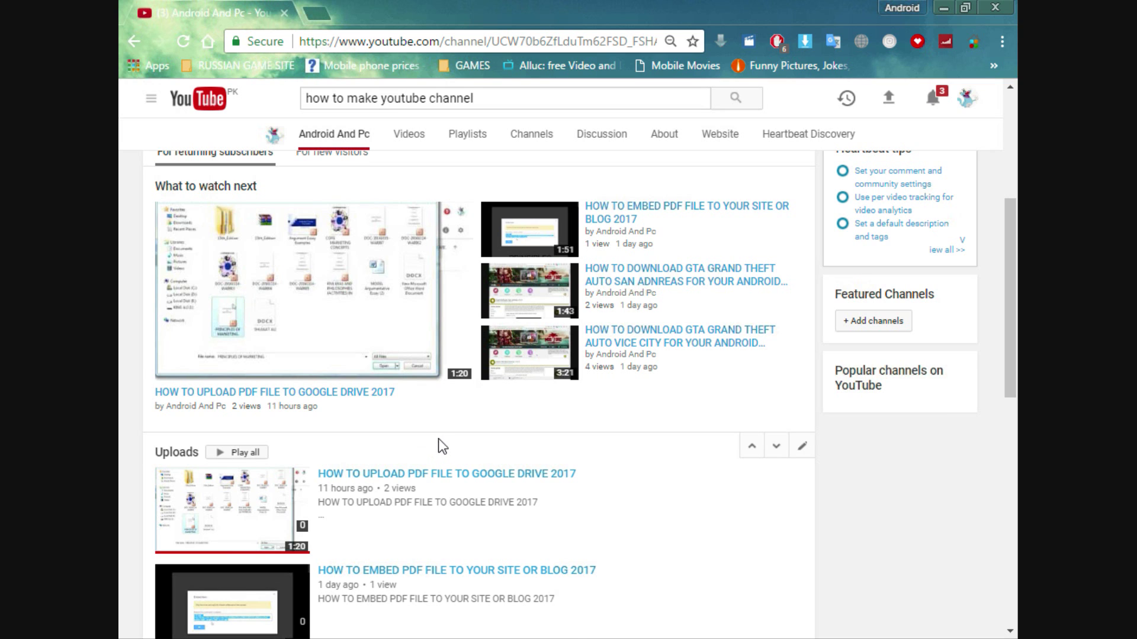
scroll(439, 436, "up", 5)
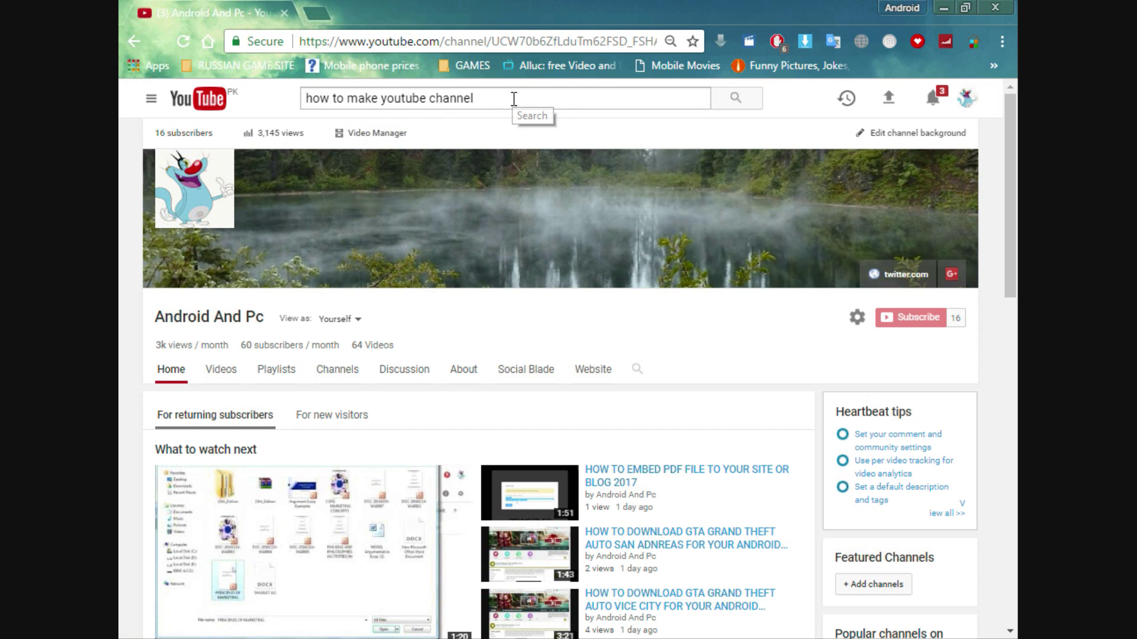
Search YouTube for "how to make youtube channel" and look through the results.
left_click(736, 102)
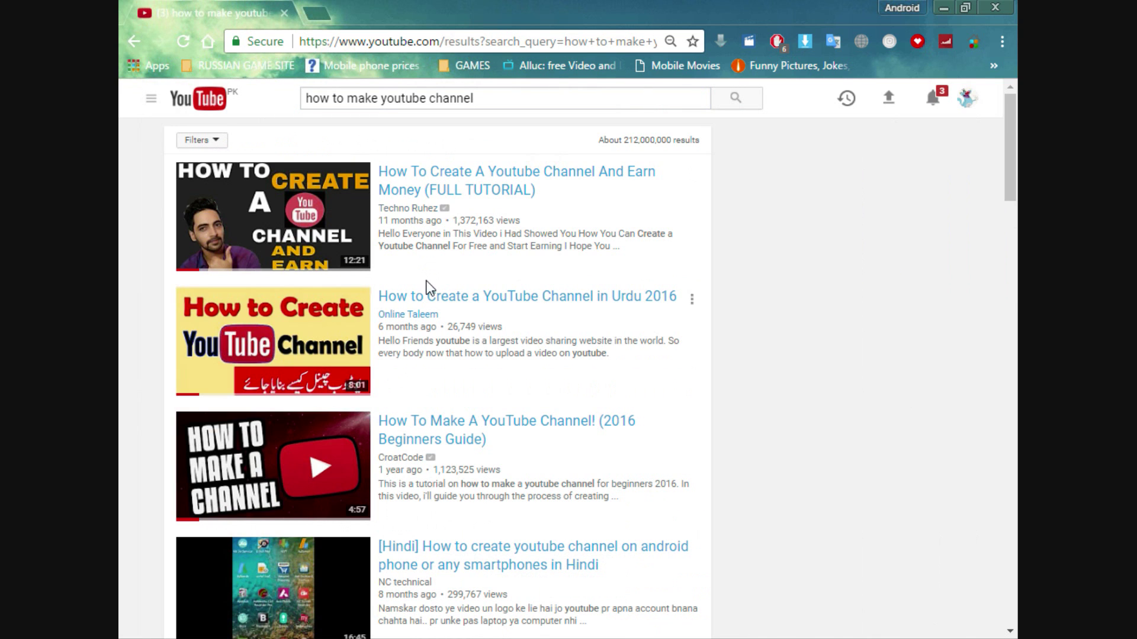
scroll(403, 355, "down", 20)
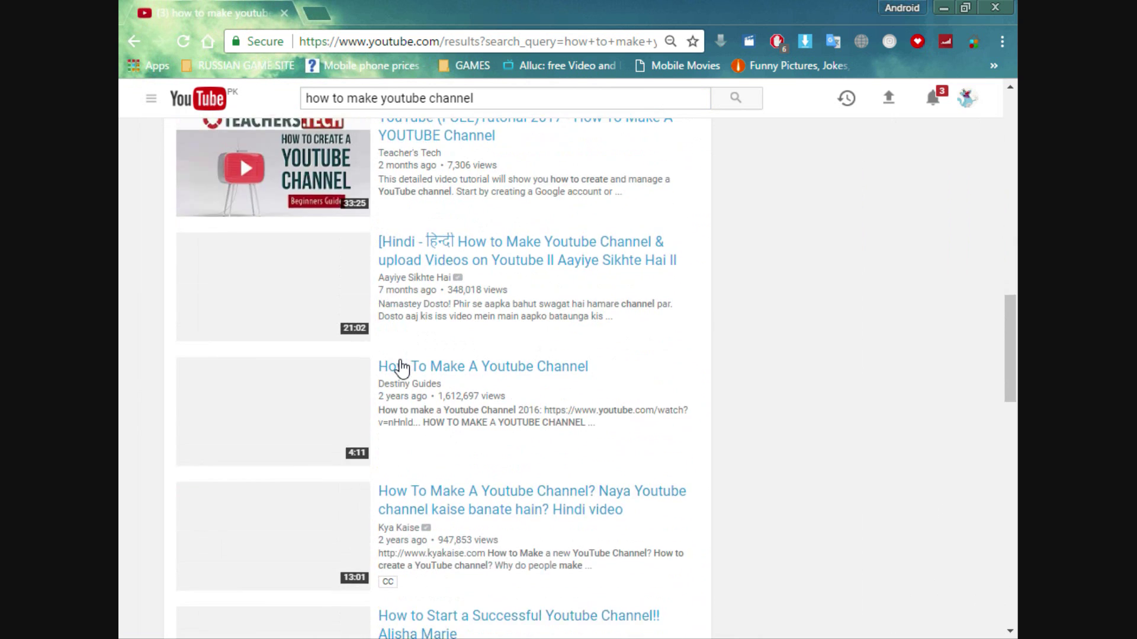
scroll(400, 367, "up", 20)
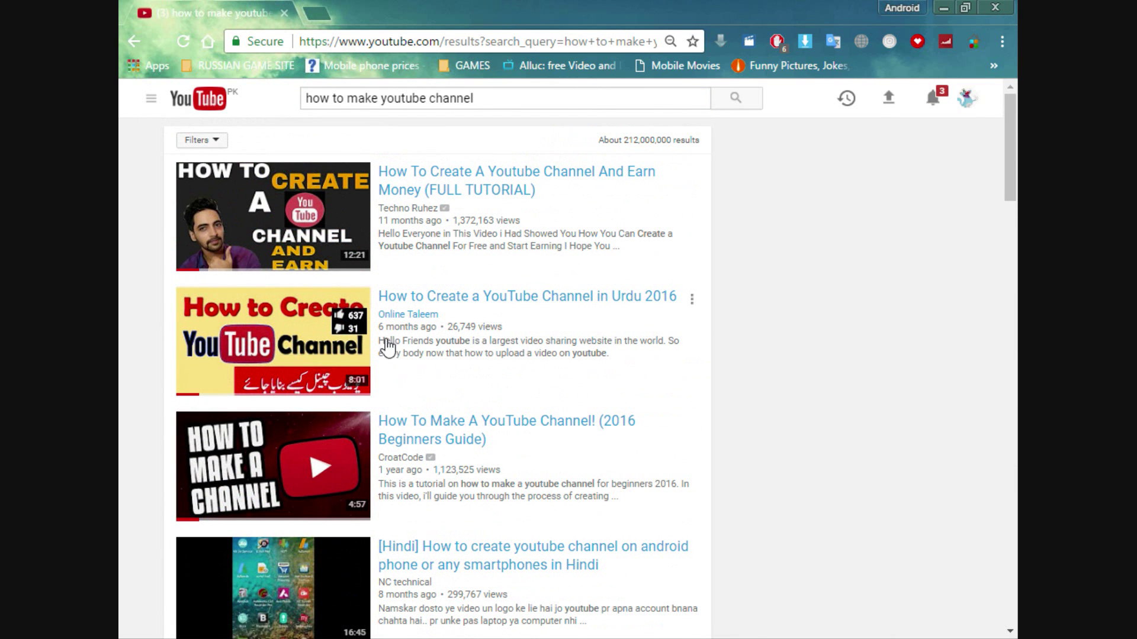
left_click(385, 315)
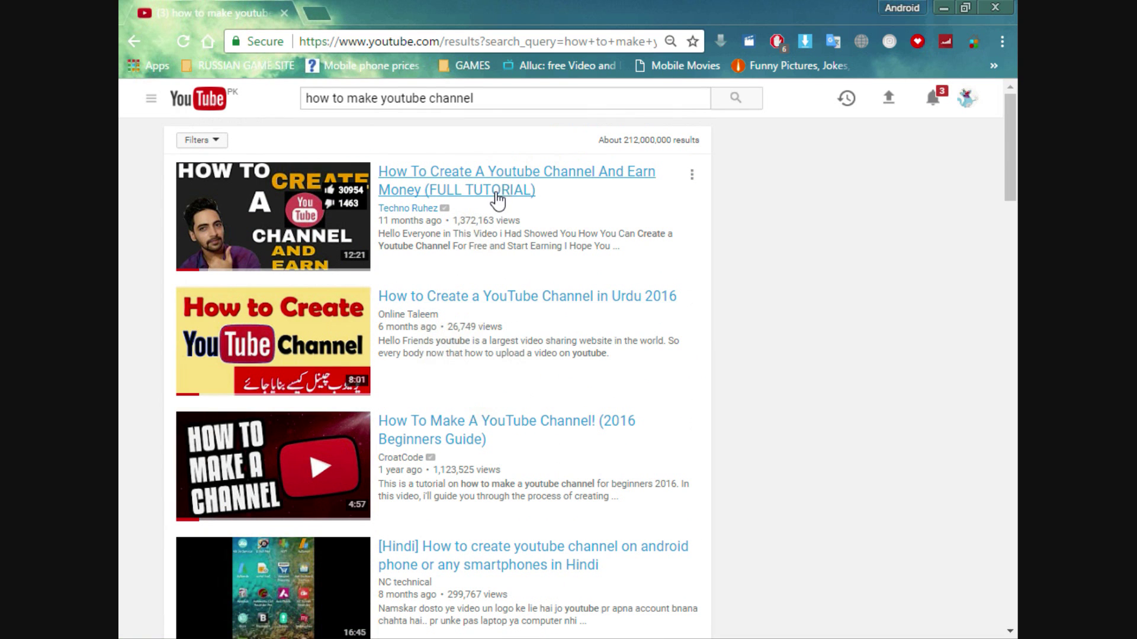
Open the search result "How To Create A Youtube Channel And Earn Money (FULL TUTORIAL)" in a new tab.
left_click(490, 100)
left_click_drag(516, 102, 304, 104)
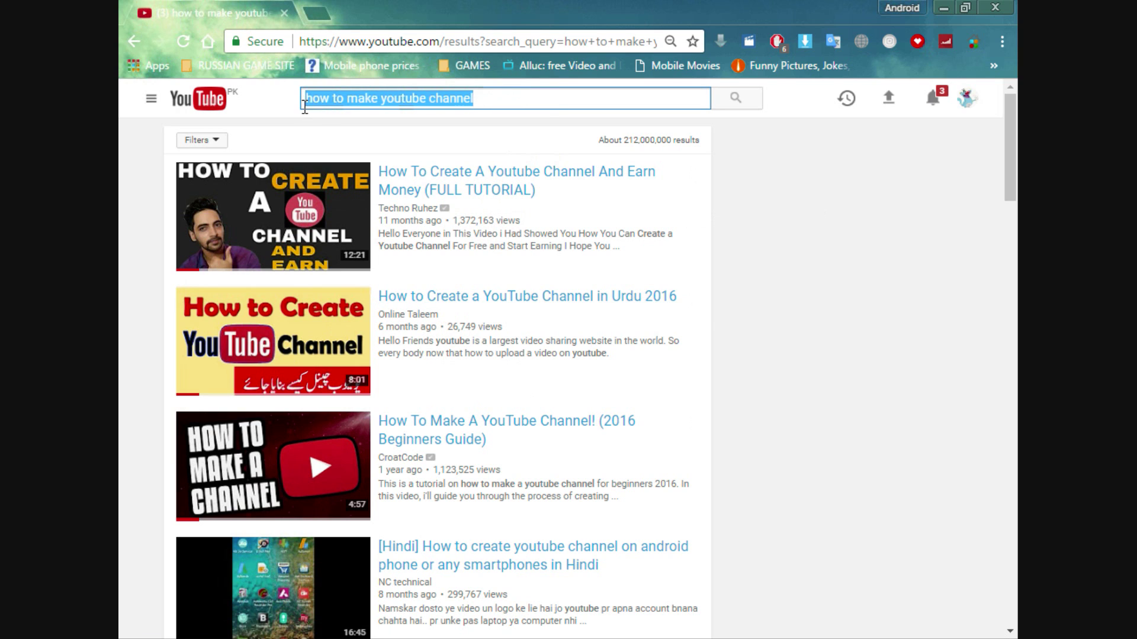
left_click(523, 97)
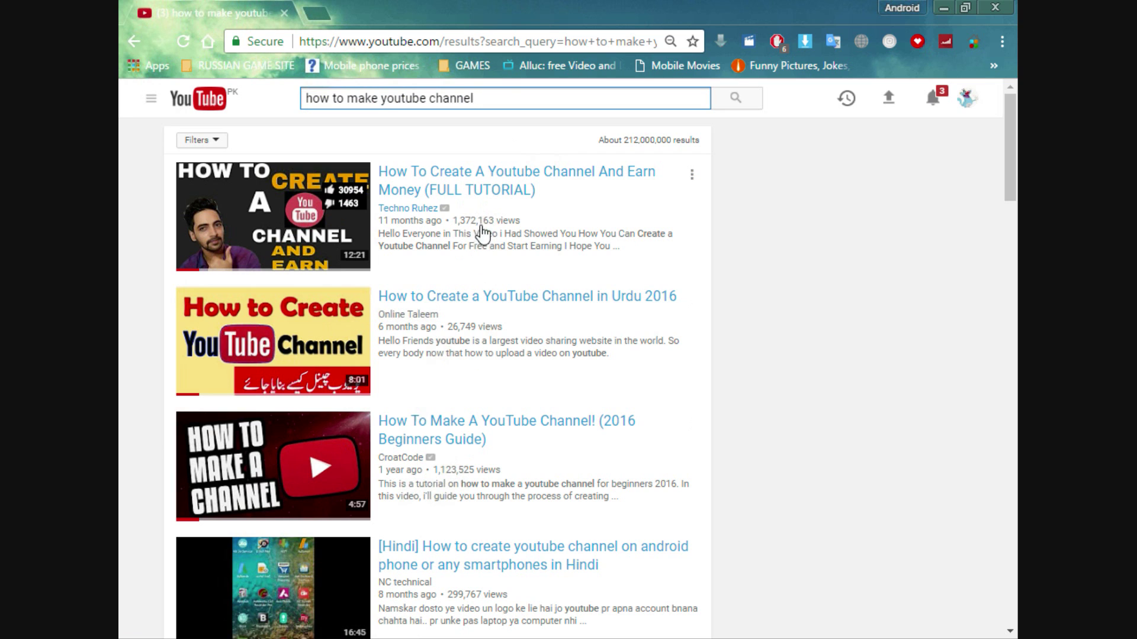
right_click(498, 186)
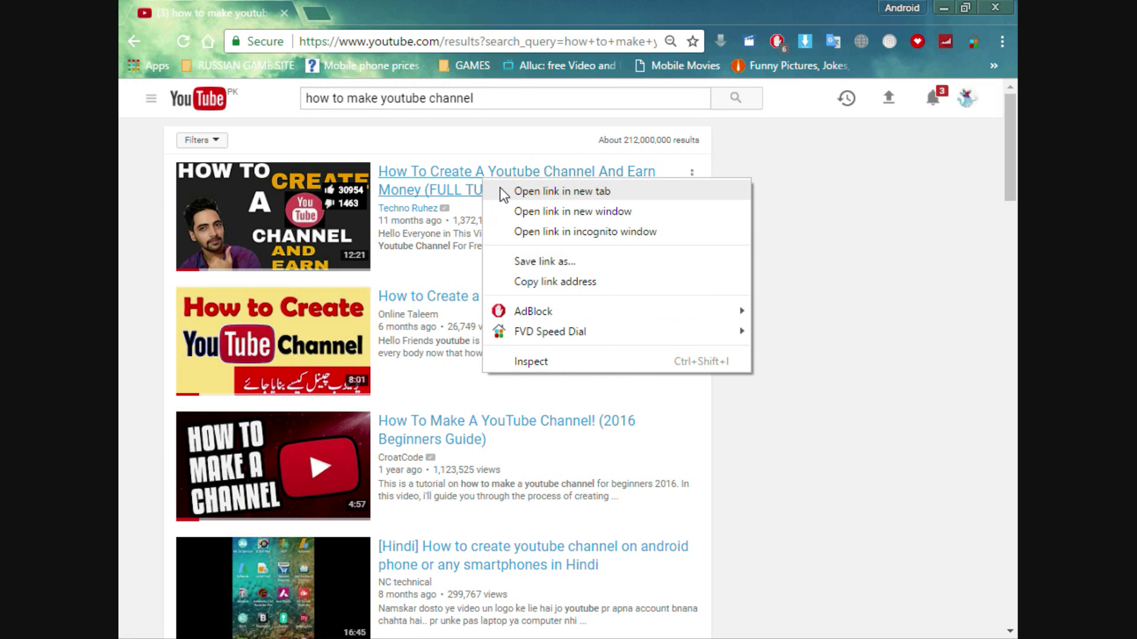
left_click(500, 189)
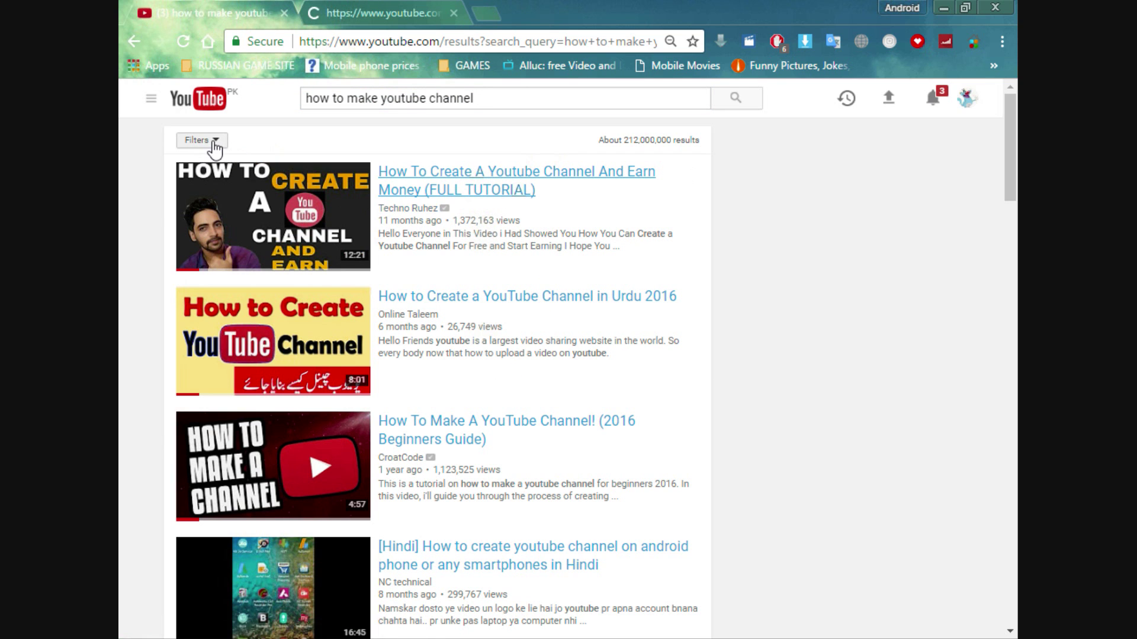
Sort the "how to make youtube channel" results by view count and look through the list.
left_click(213, 144)
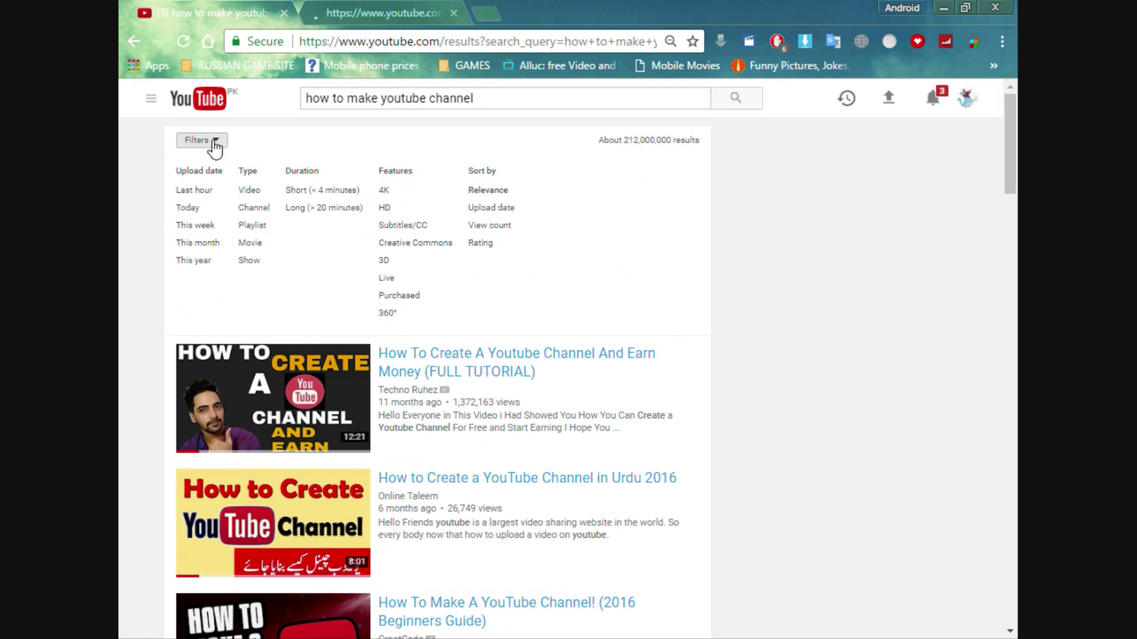
left_click(494, 231)
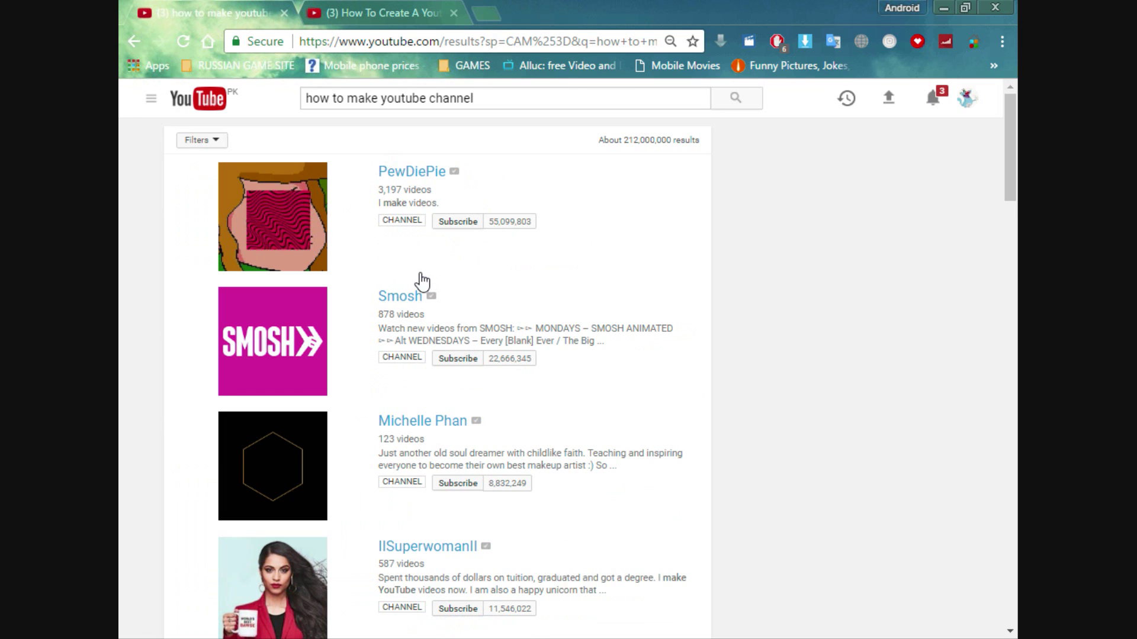
scroll(420, 277, "down", 20)
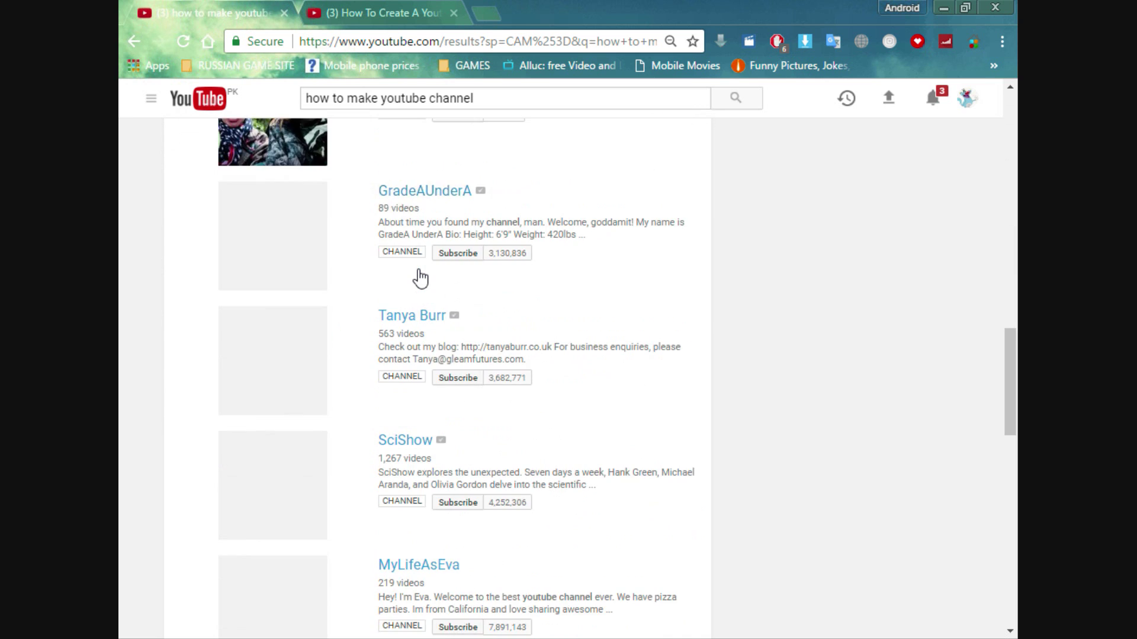
scroll(420, 277, "up", 20)
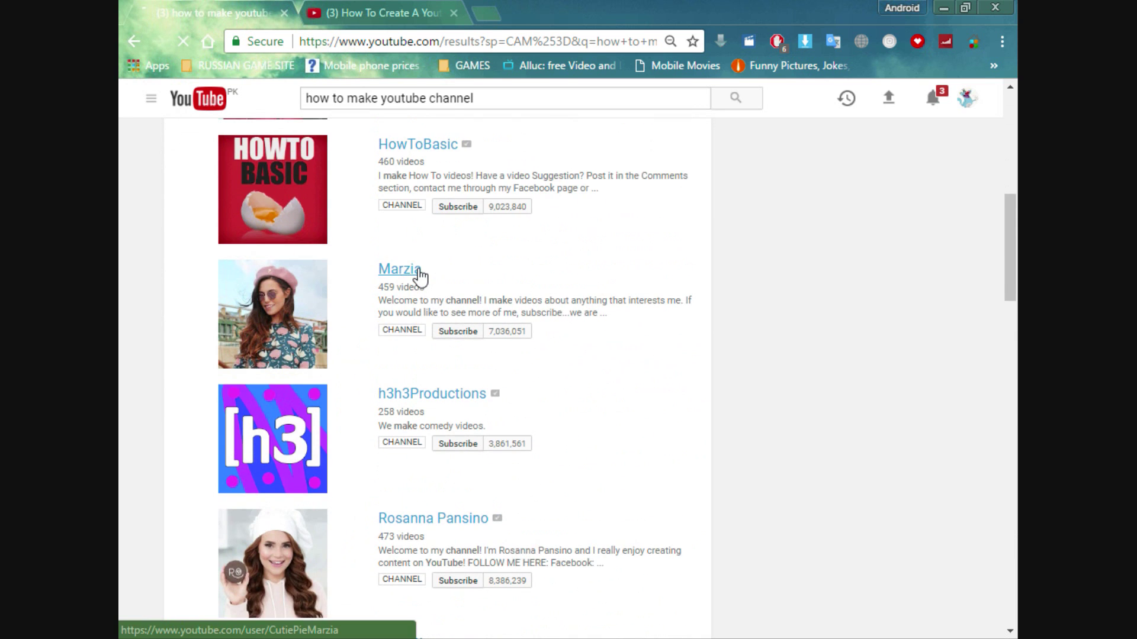
Close the extra video tab and search YouTube for "how to make adsense account on youtube in pakistan".
left_click(453, 12)
left_click_drag(503, 97, 383, 101)
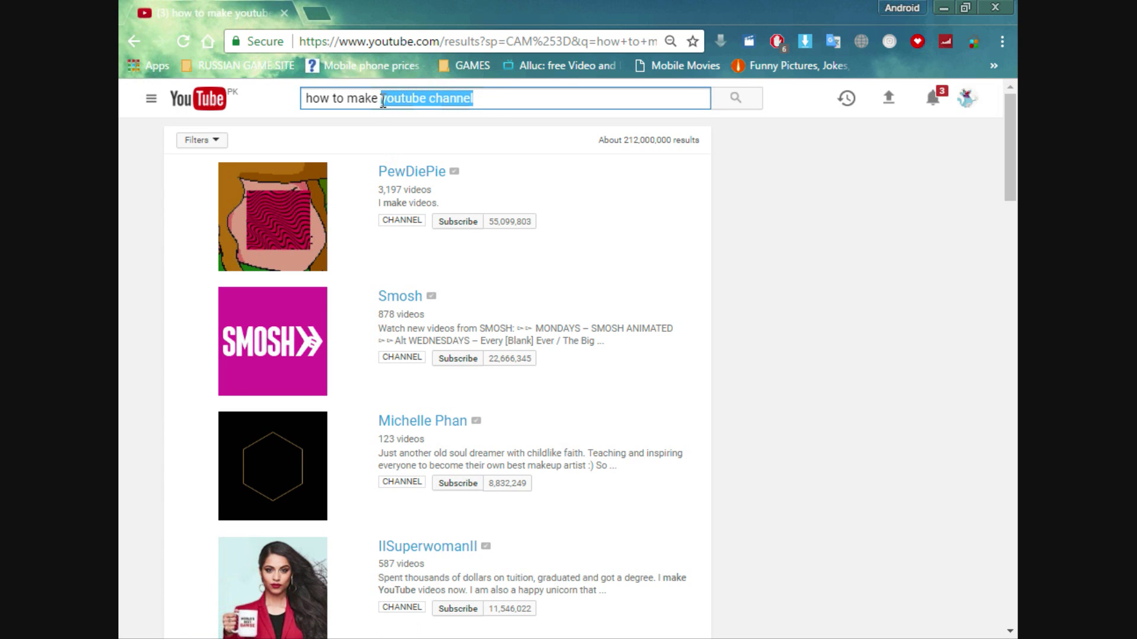
type("adsen")
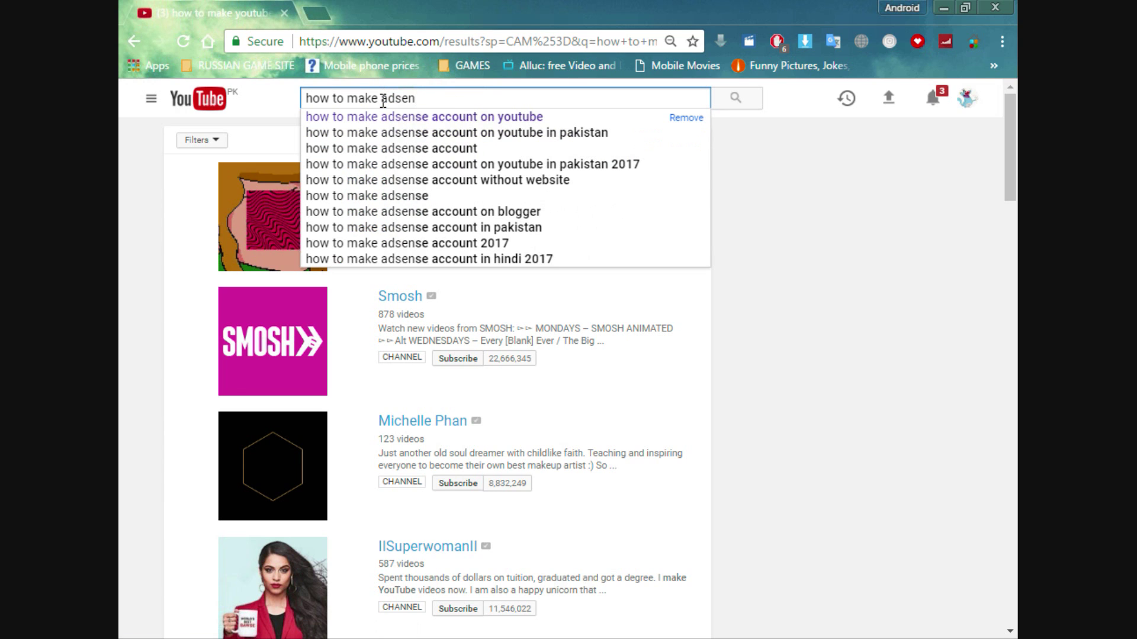
left_click(421, 132)
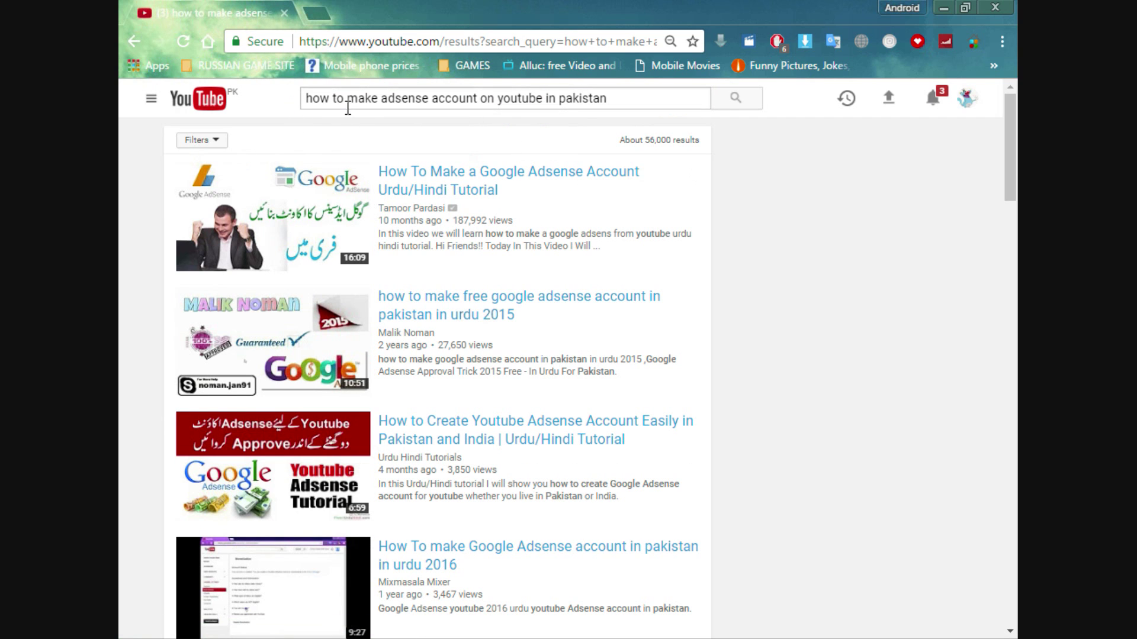
left_click_drag(653, 103, 276, 106)
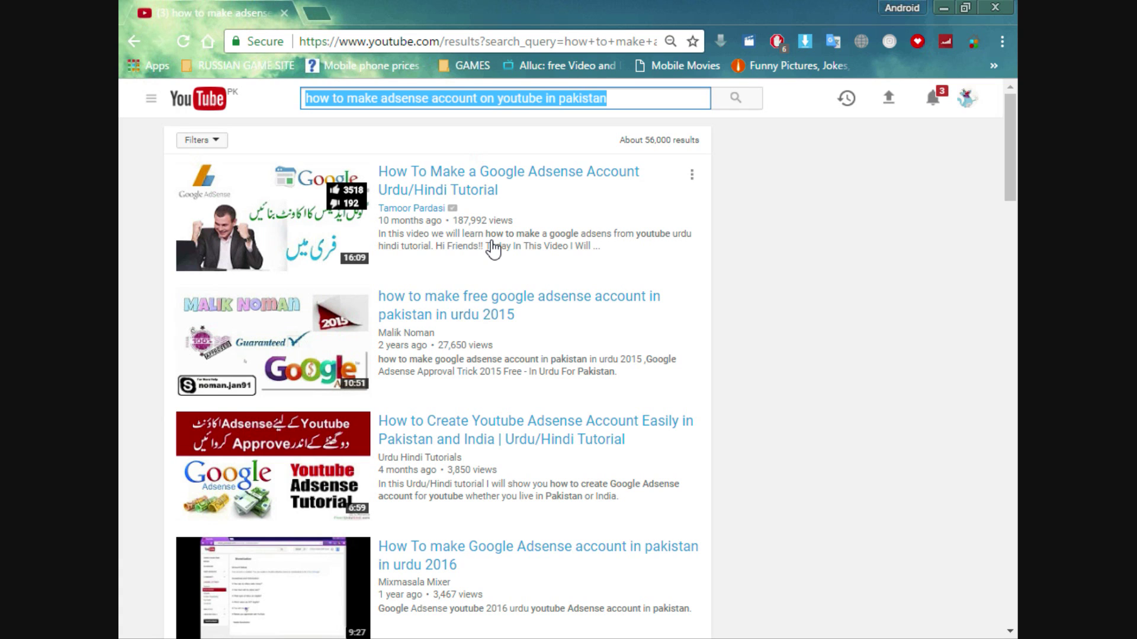
left_click(630, 101)
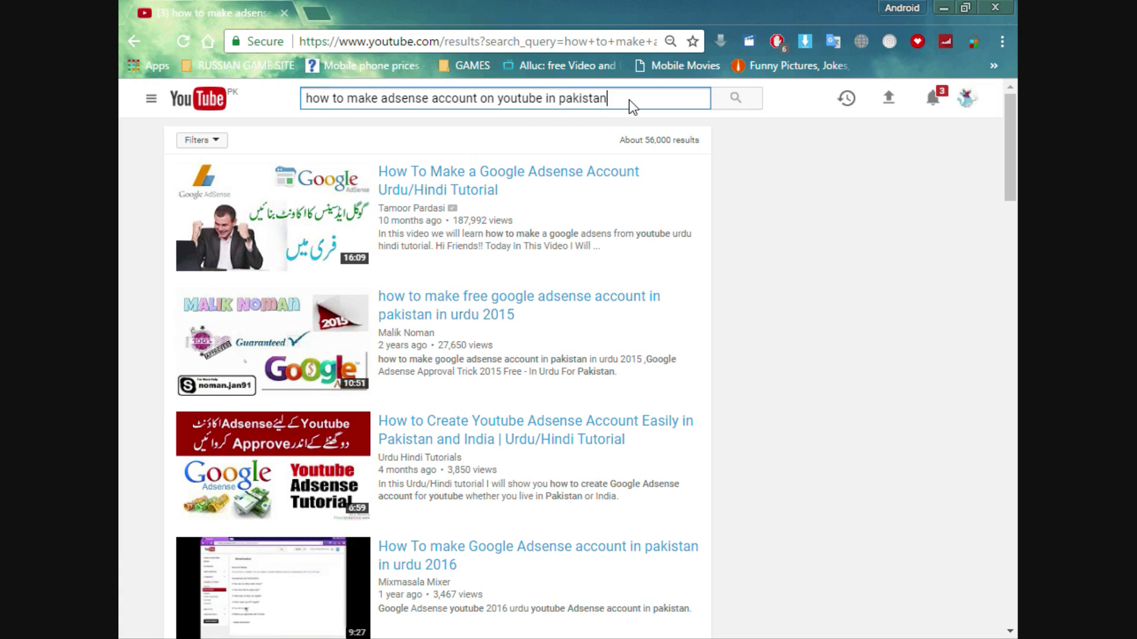
left_click_drag(627, 98, 305, 101)
left_click(630, 98)
Open the search result "How To Make a Google Adsense Account Urdu/Hindi Tutorial" in a new tab.
scroll(401, 330, "down", 10)
scroll(405, 330, "up", 10)
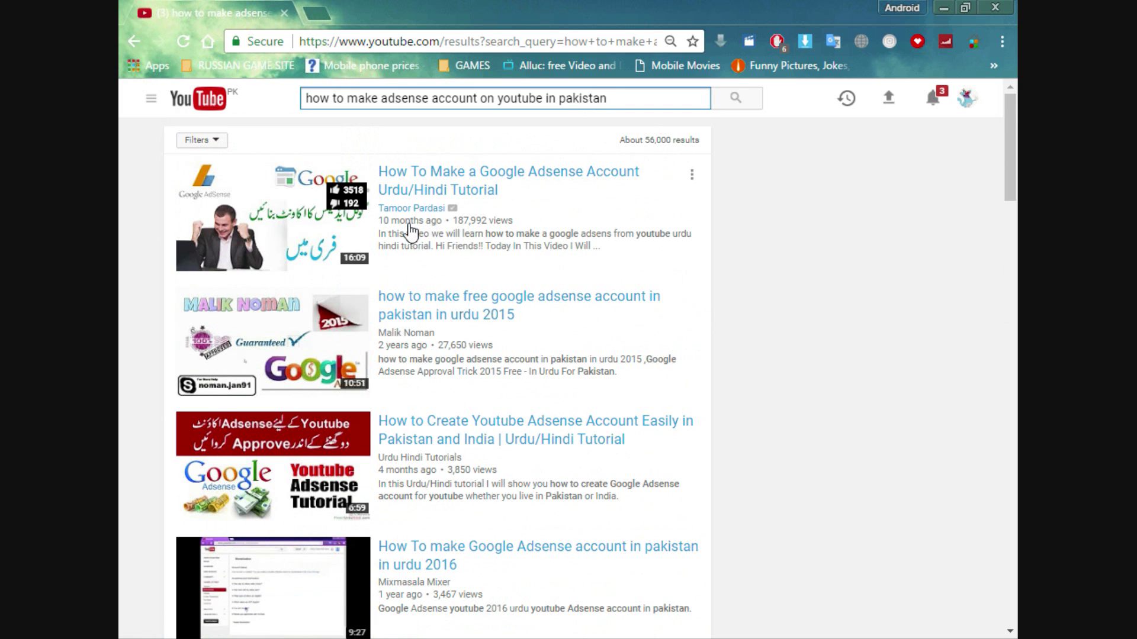
right_click(448, 180)
left_click(463, 191)
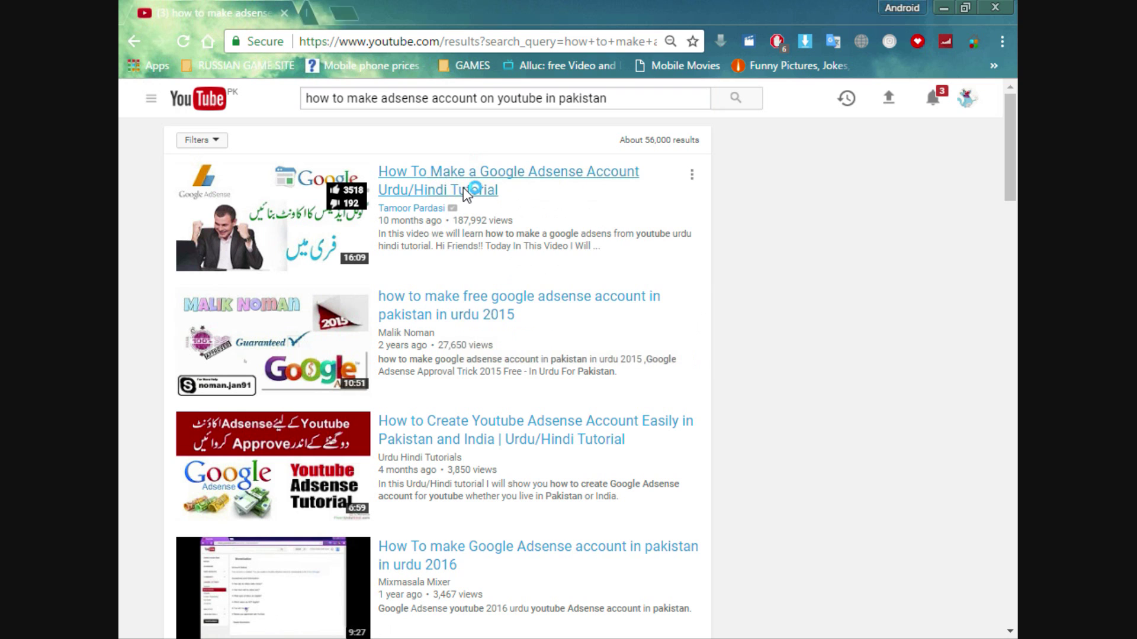
Sort the AdSense search results by view count and examine the most-viewed videos.
left_click(214, 147)
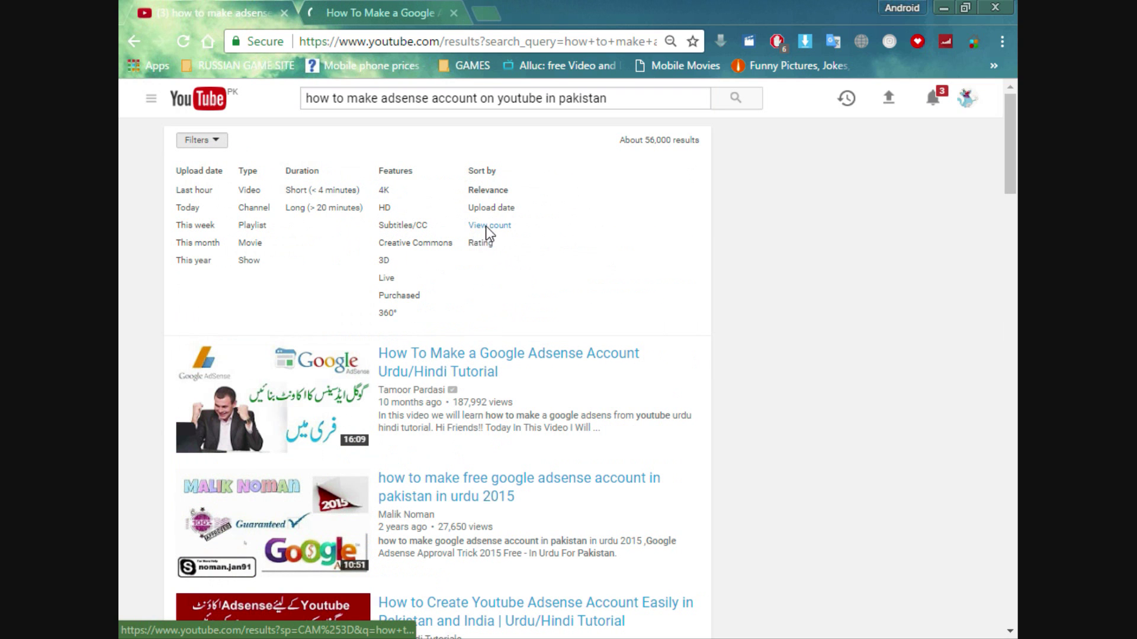
left_click(479, 242)
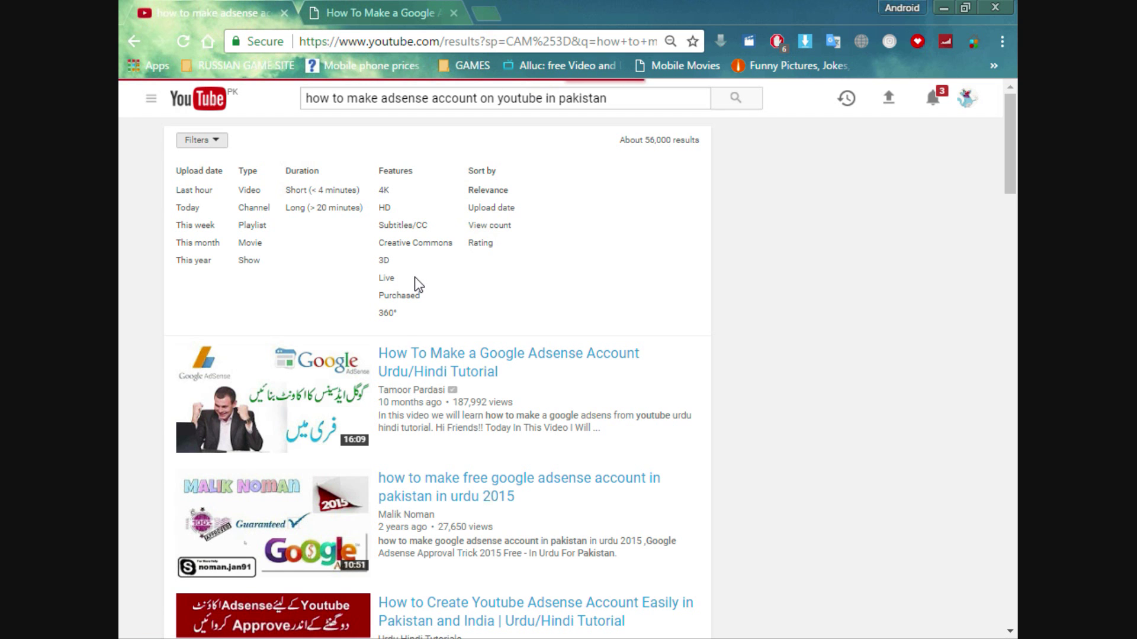
scroll(412, 355, "down", 16)
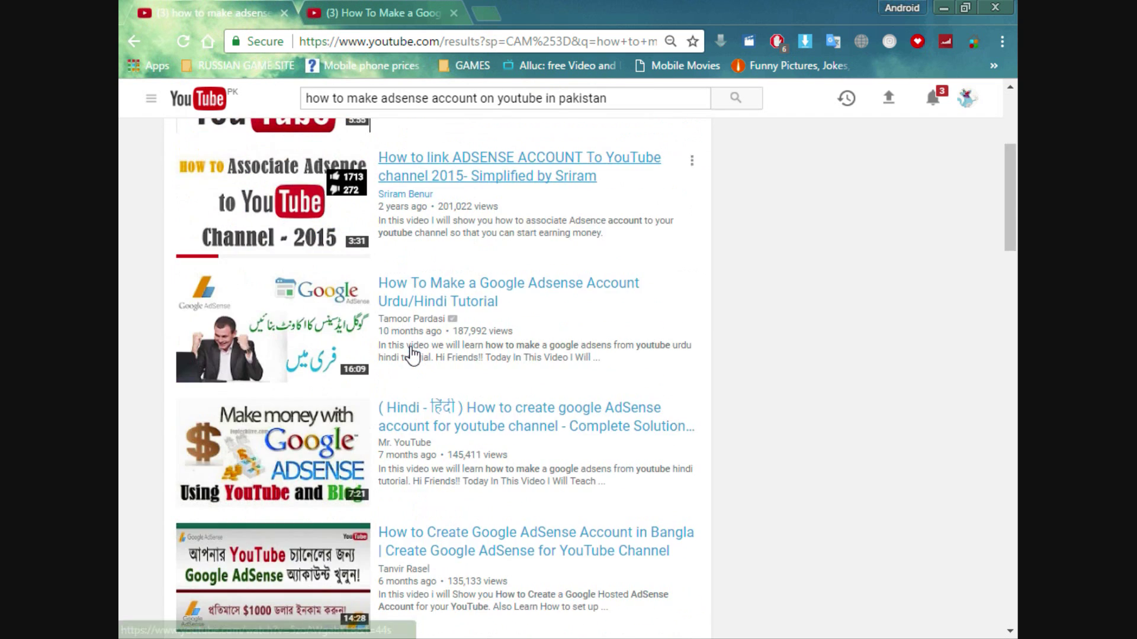
scroll(414, 366, "up", 12)
scroll(415, 365, "up", 3)
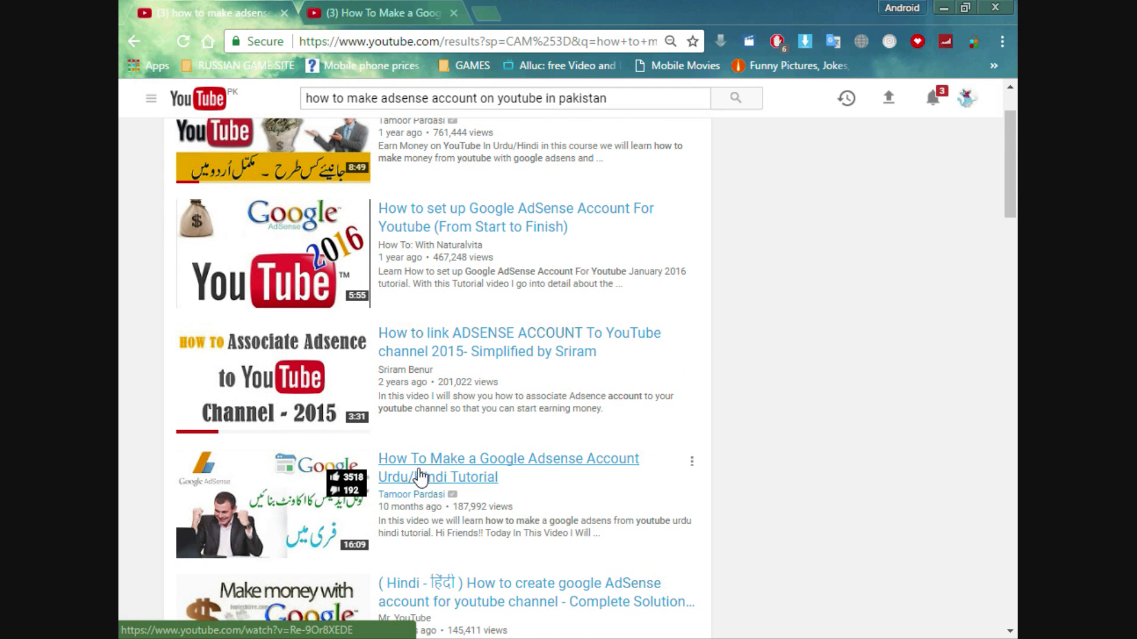
scroll(419, 477, "up", 2)
scroll(437, 438, "down", 3)
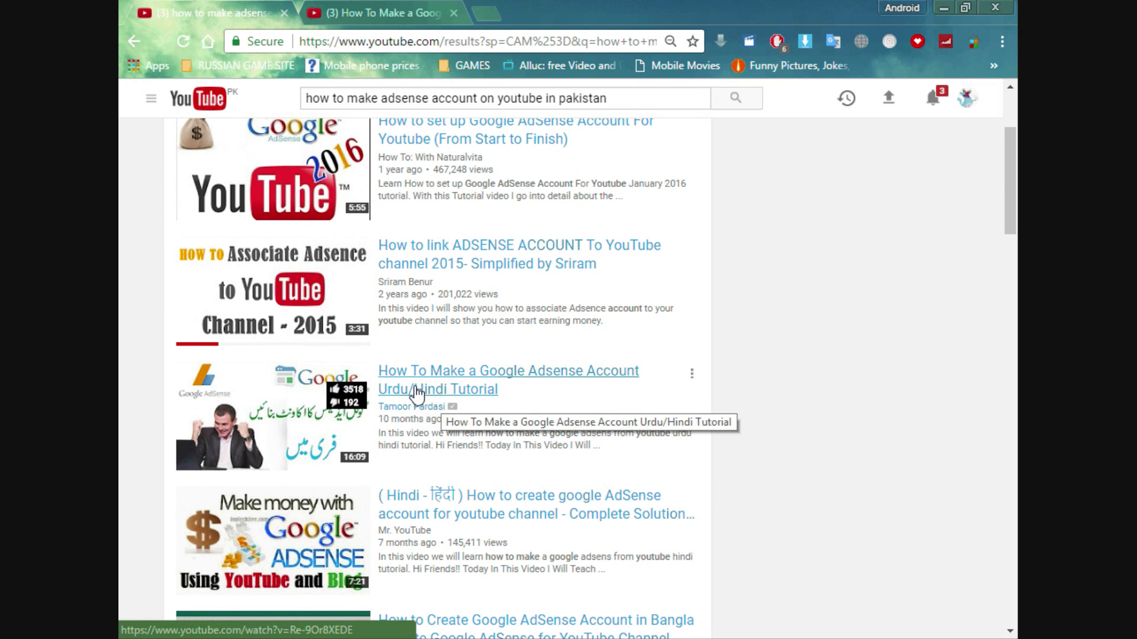
scroll(417, 393, "up", 3)
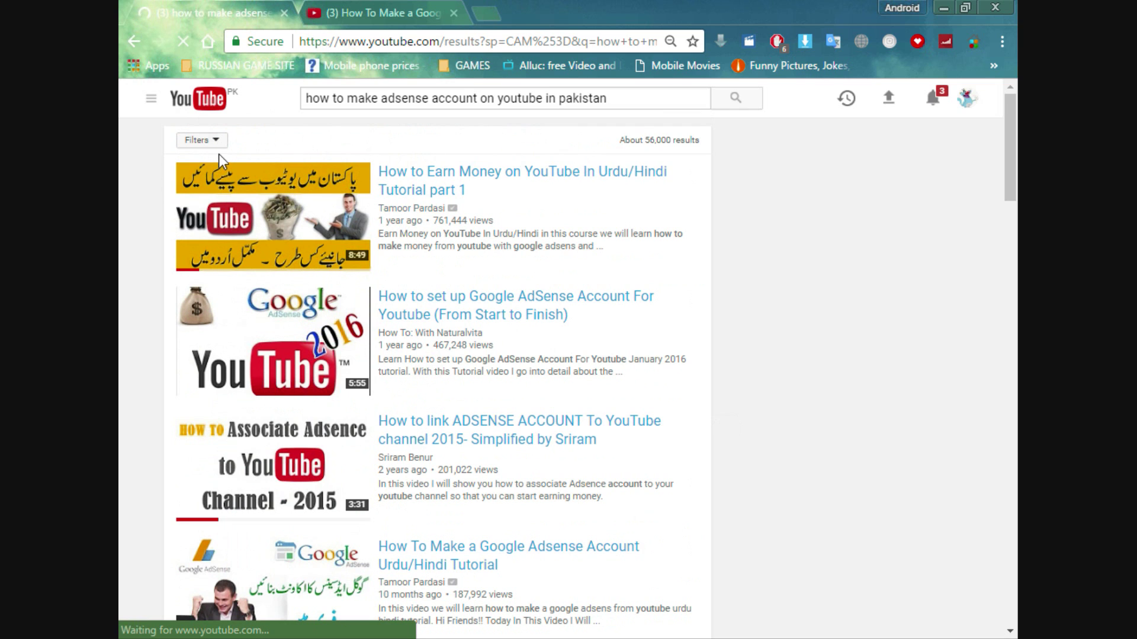
Show the search filters again and open "How to Earn Money on YouTube In Urdu/Hindi Tutorial part 1" in a new tab.
left_click(201, 141)
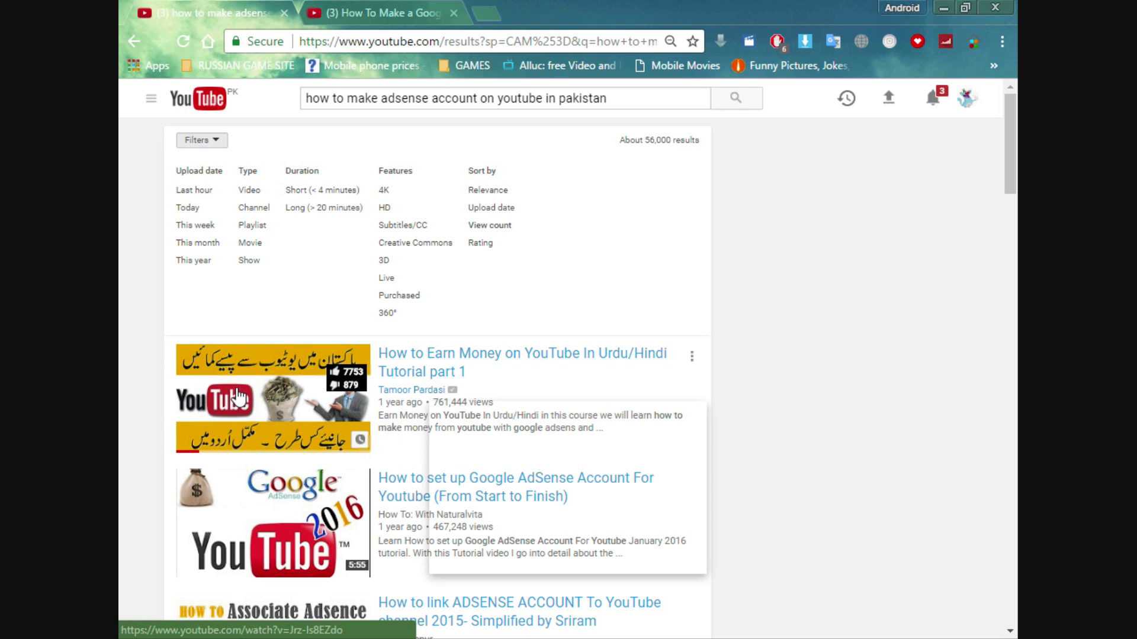
right_click(405, 363)
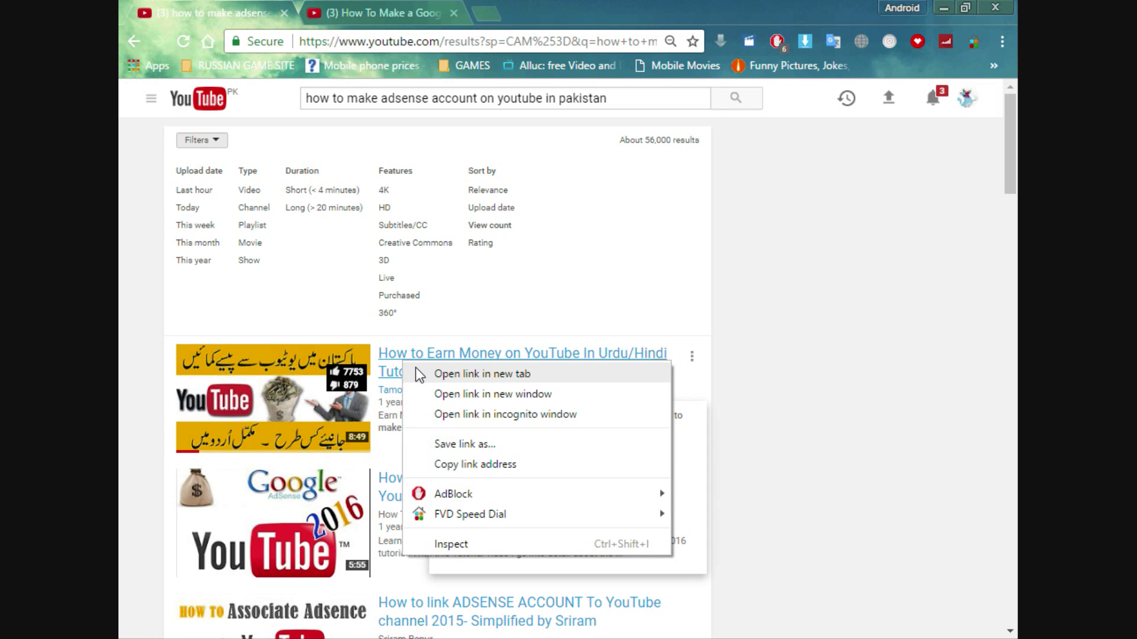
left_click(439, 375)
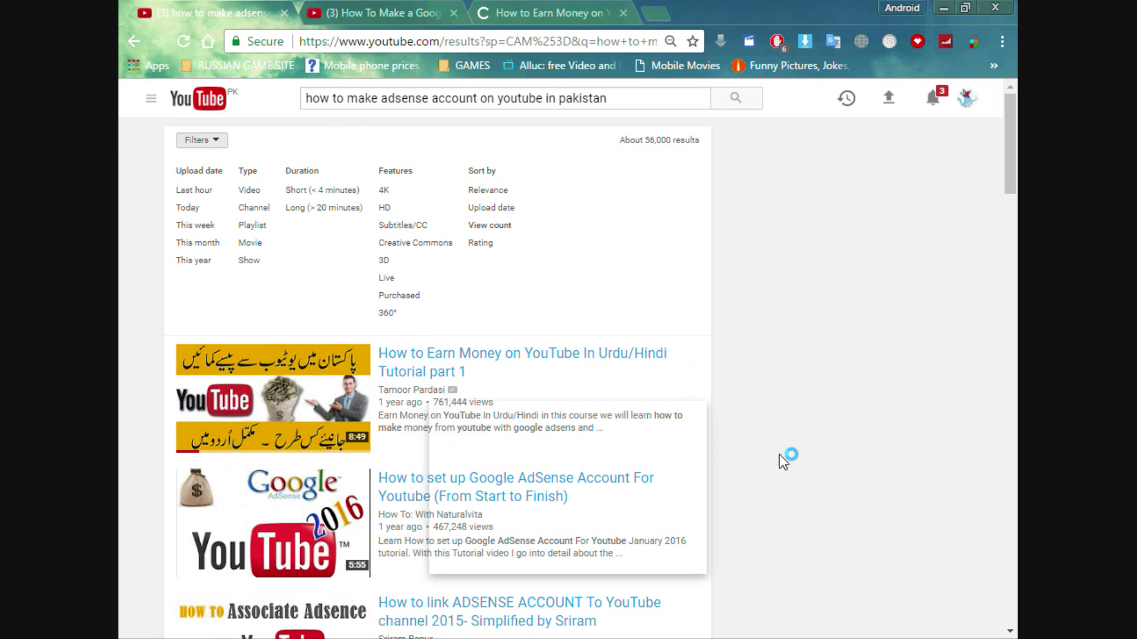
Open the search result "How to set up Google AdSense Account For Youtube (From Start to Finish)" in a new tab.
scroll(1013, 197, "down", 1)
scroll(1013, 197, "down", 2)
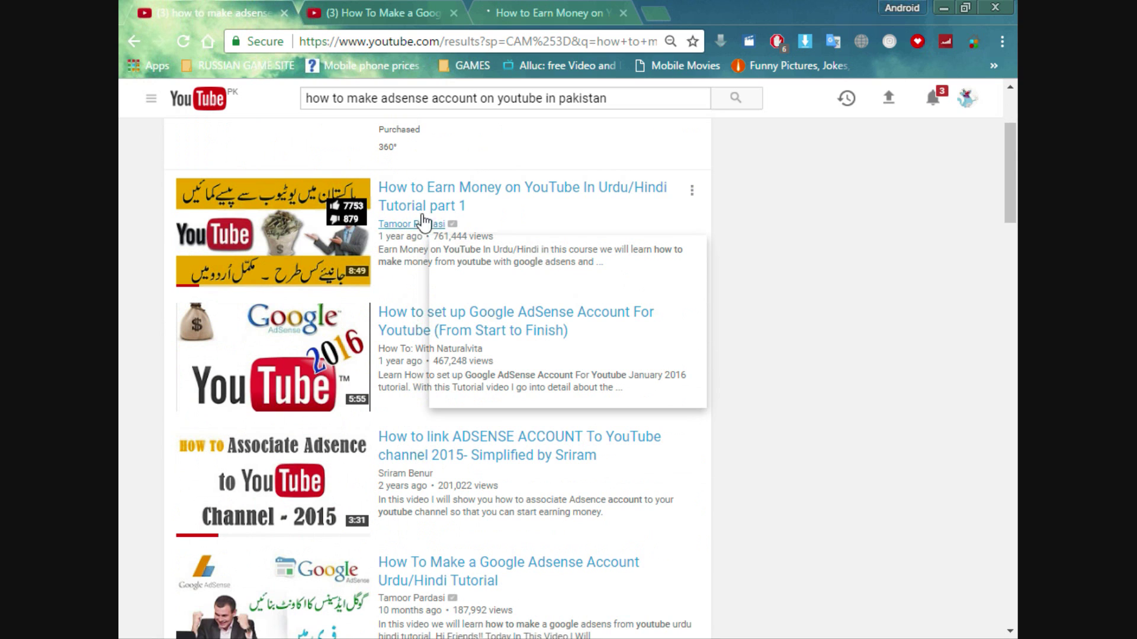
right_click(474, 323)
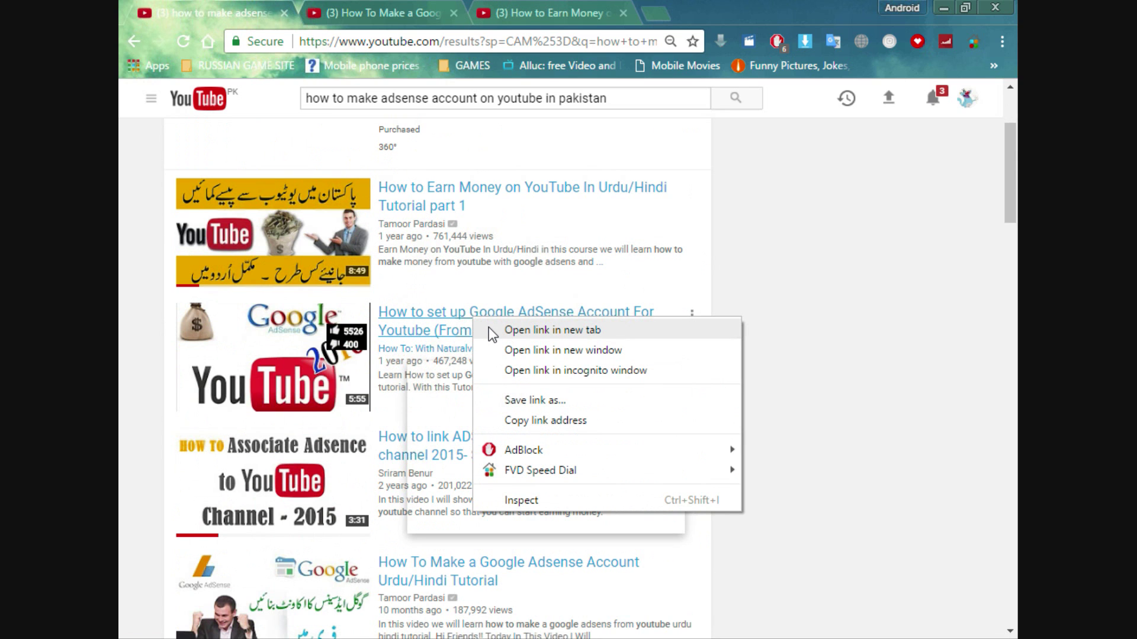
left_click(491, 335)
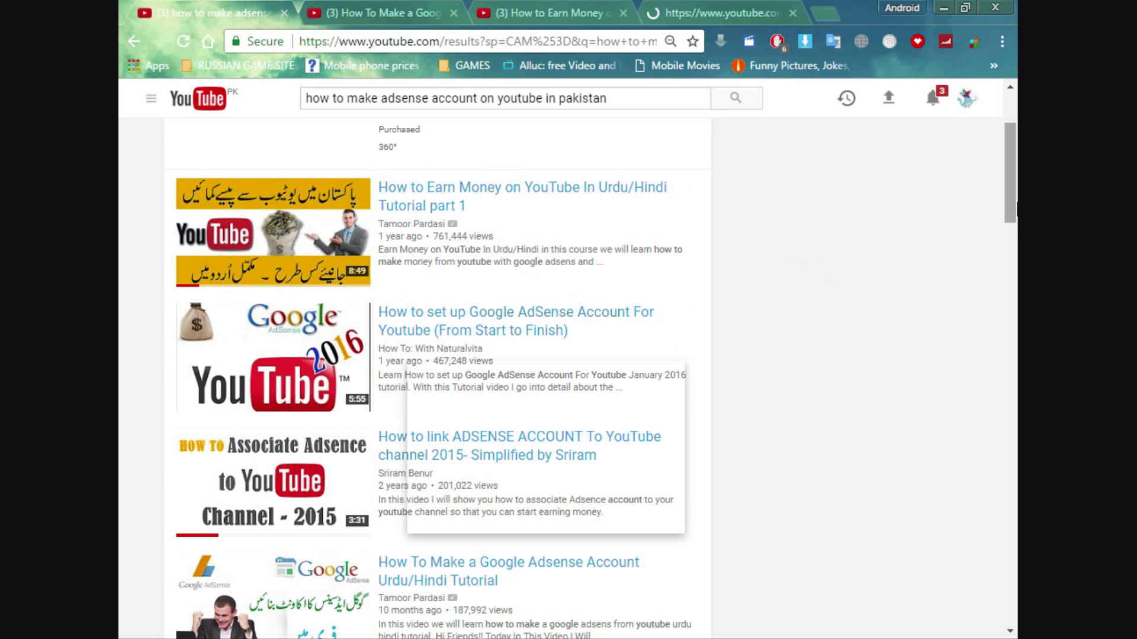
Upload the video file Movie_0003 from the Videos folder to YouTube with Public visibility.
scroll(1016, 209, "up", 3)
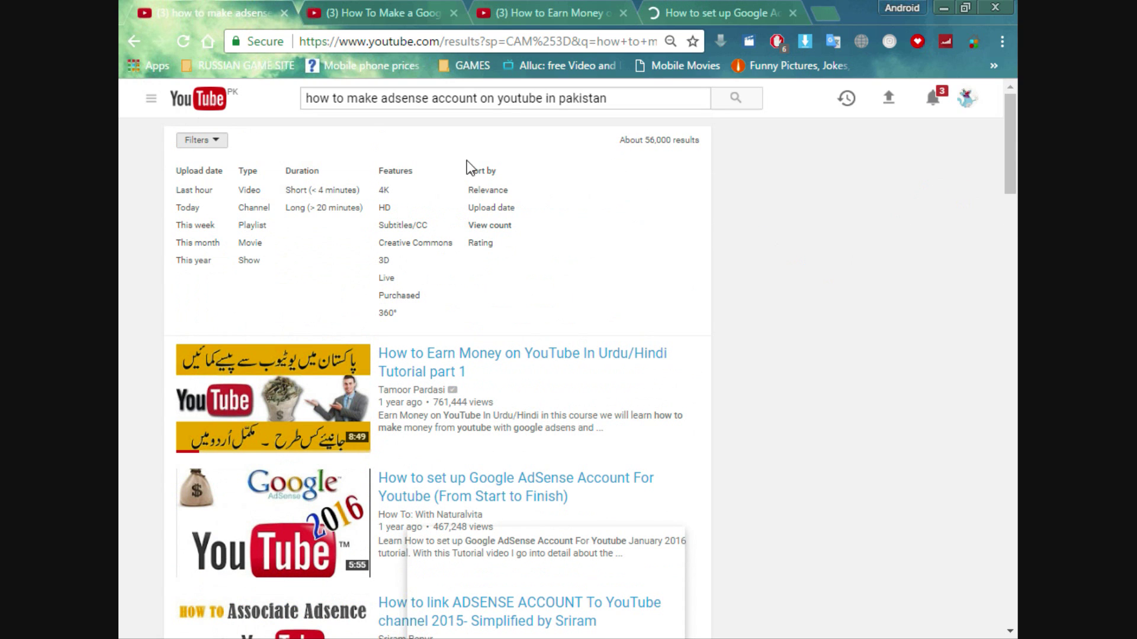
left_click(888, 97)
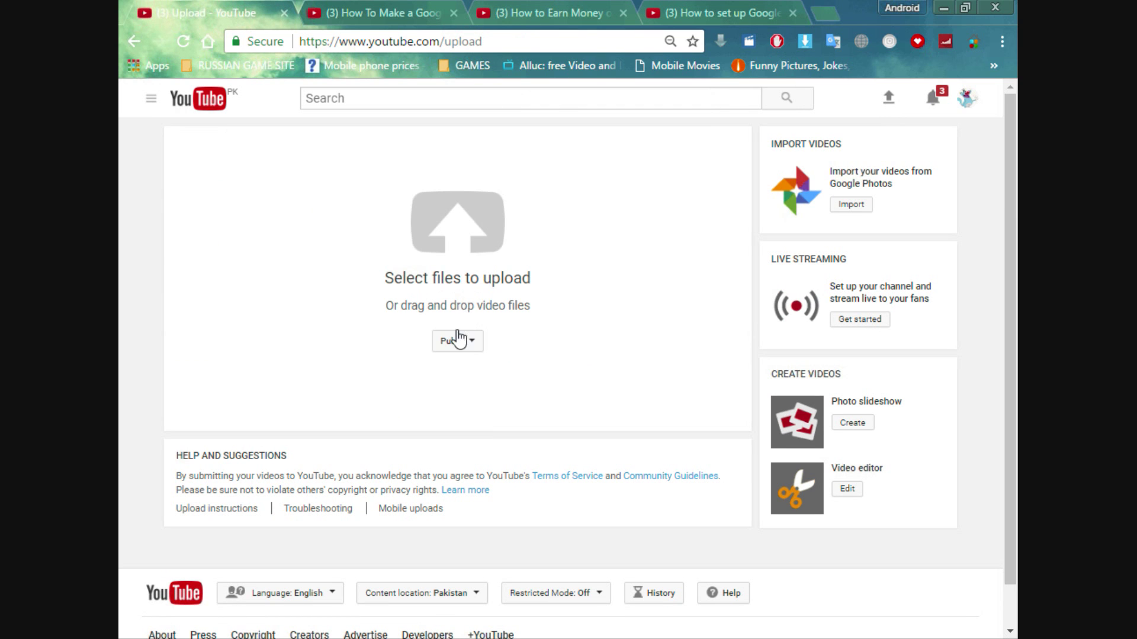
left_click(461, 216)
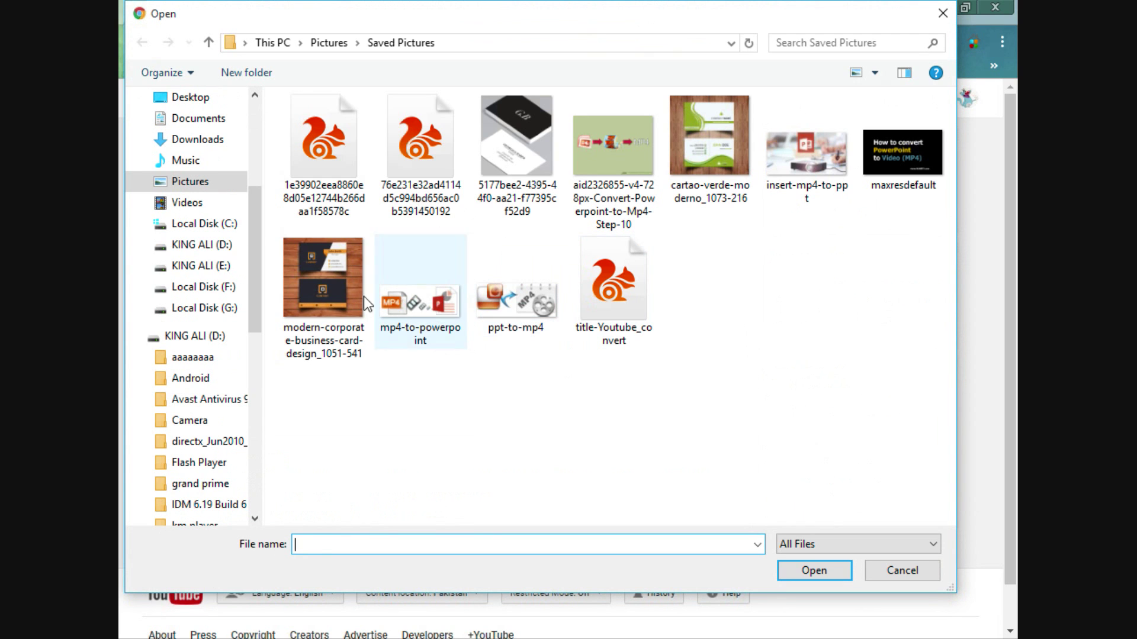
left_click(189, 203)
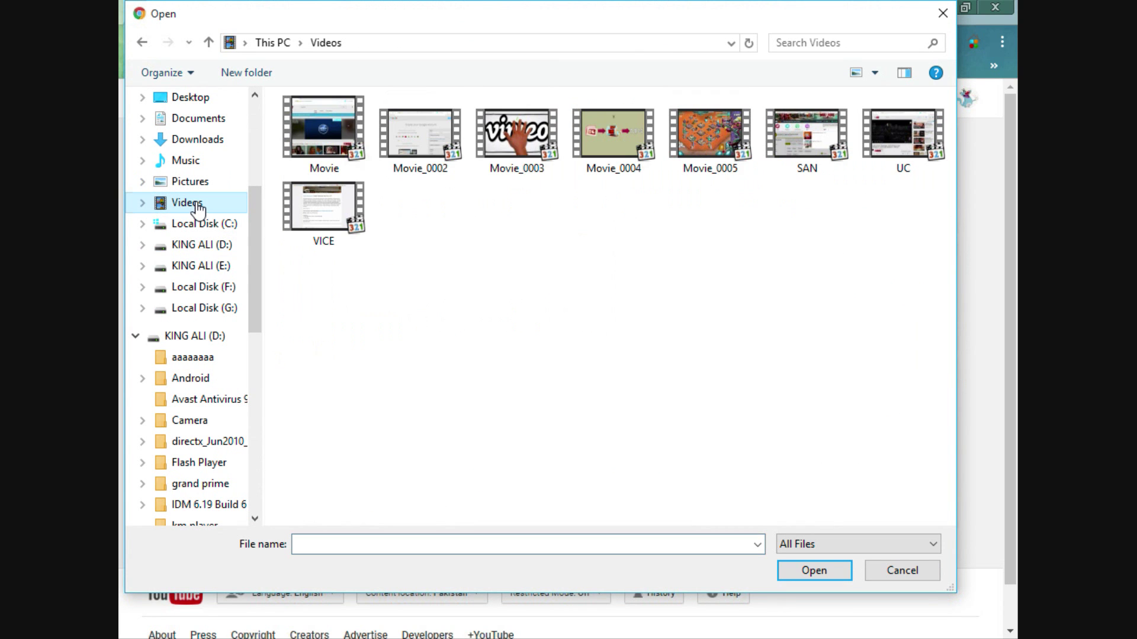
left_click(510, 130)
left_click(796, 572)
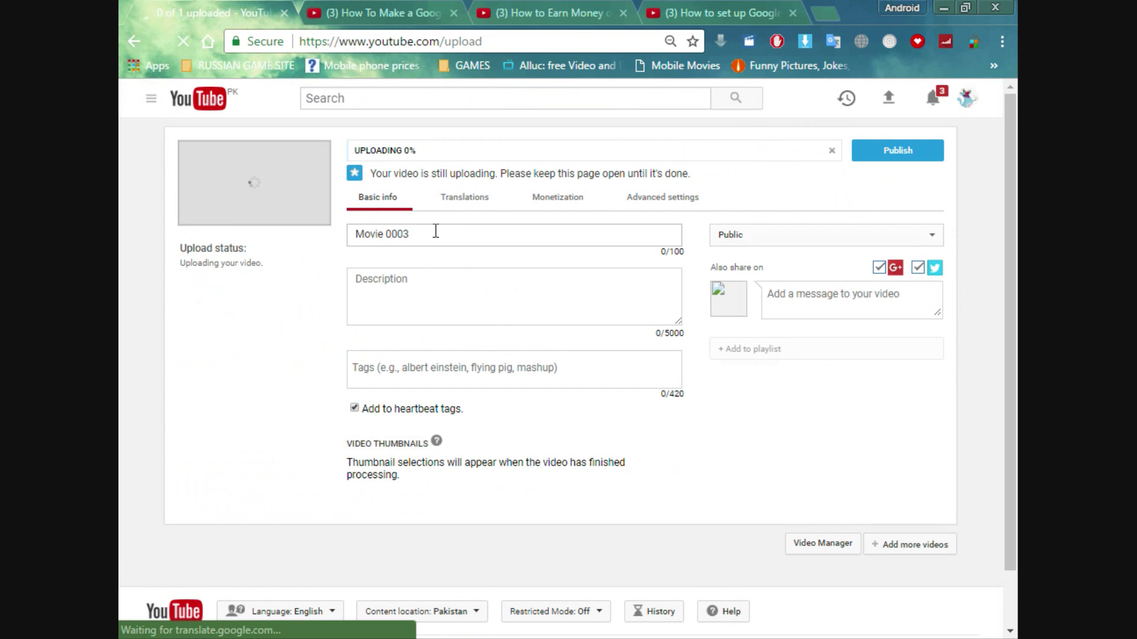
Pause playback in each of the three opened AdSense video tabs and return to the upload page.
left_click(387, 6)
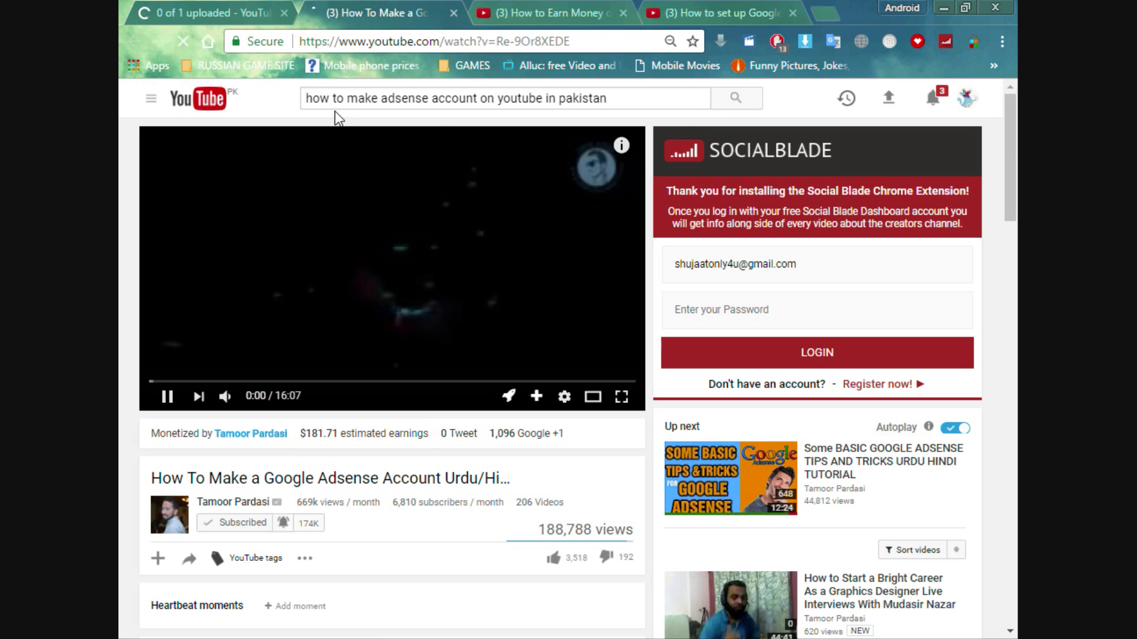
left_click(476, 214)
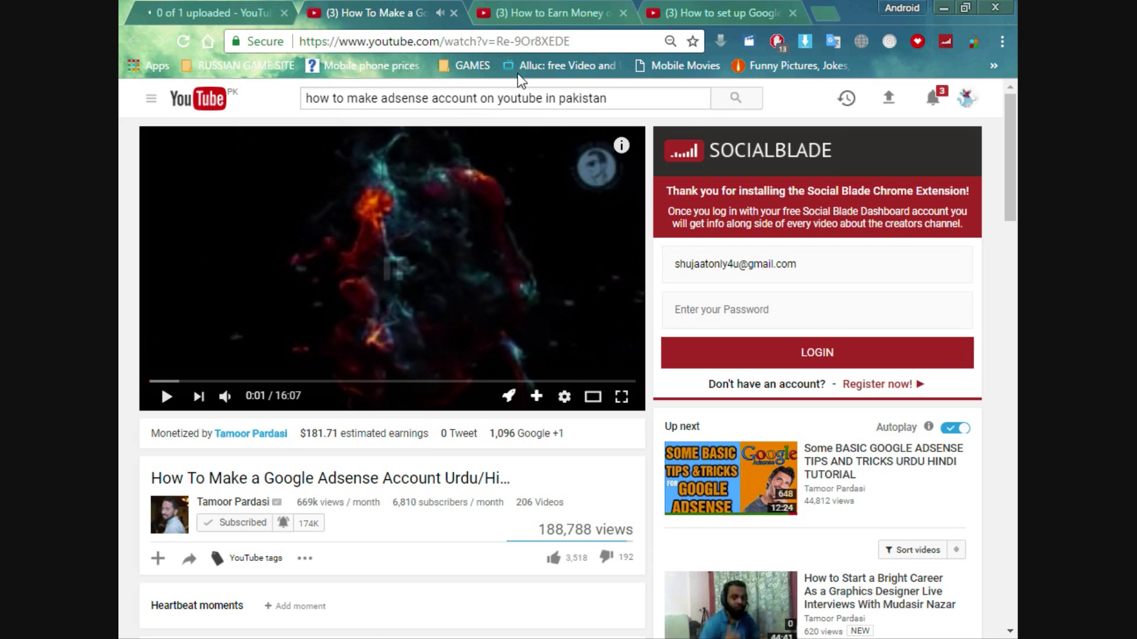
left_click(530, 12)
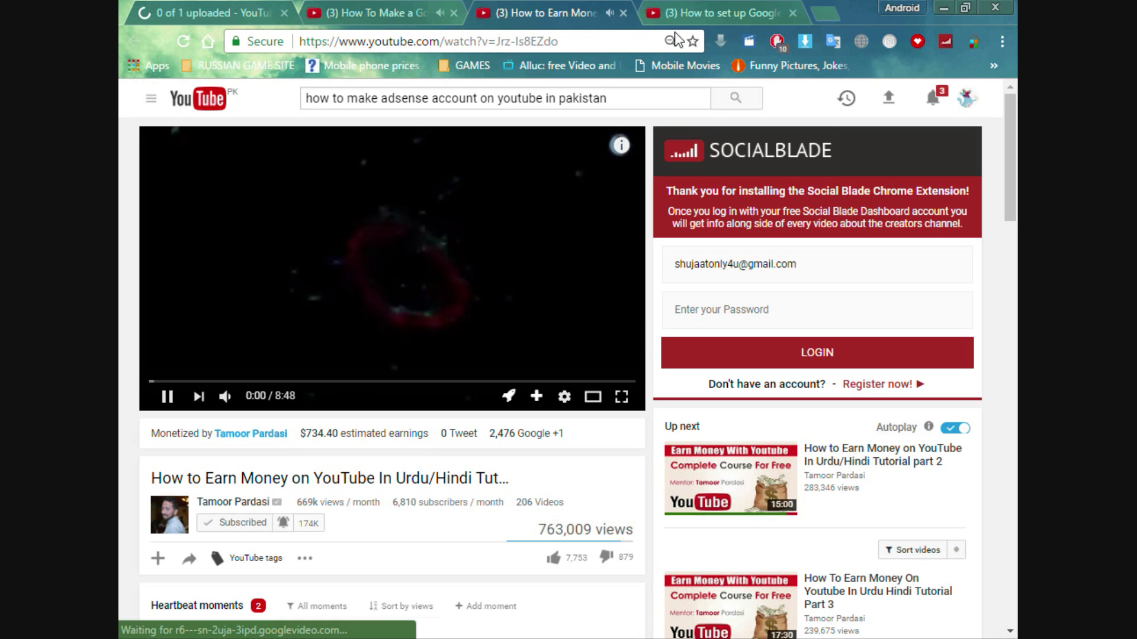
left_click(691, 8)
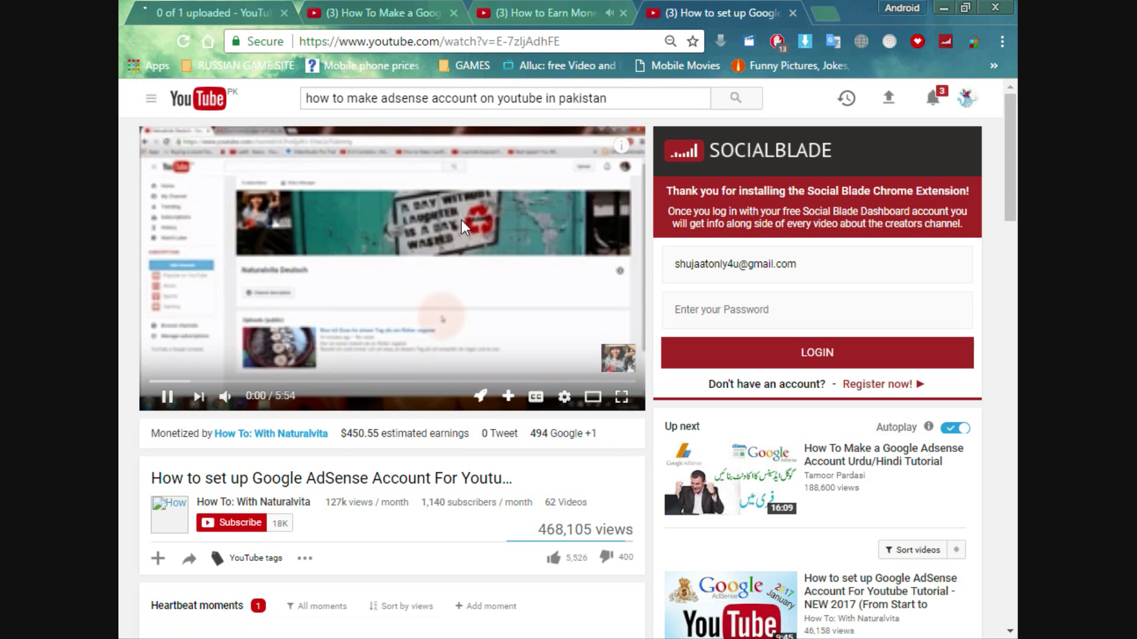
left_click(225, 12)
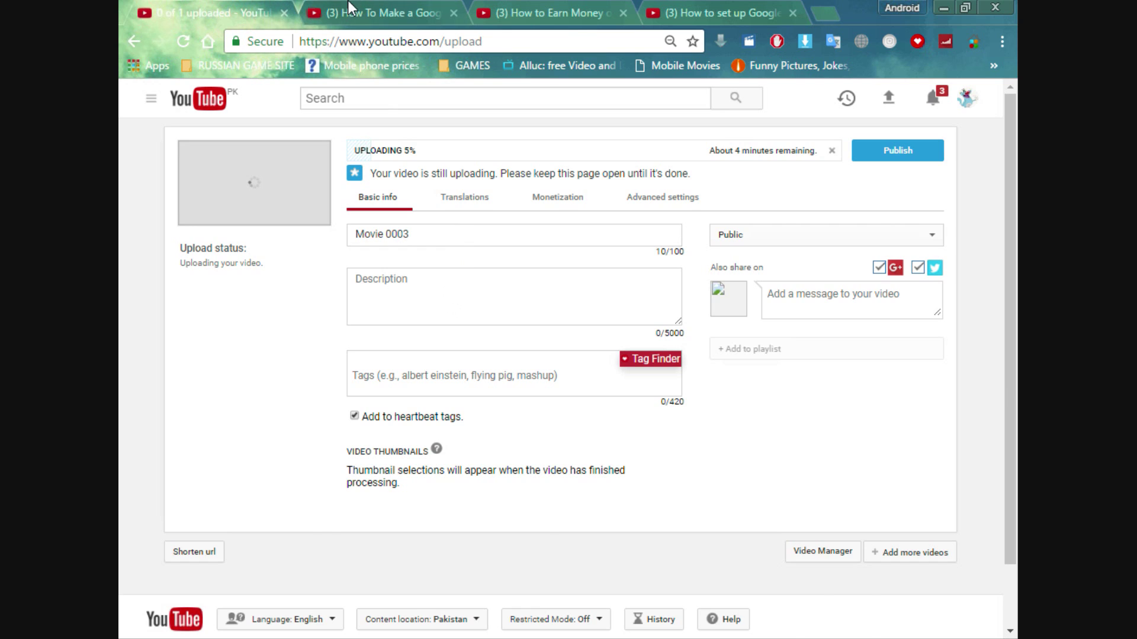
Copy the words "How To Make a Google Adsense Account" from the title of the Urdu/Hindi tutorial video.
left_click(373, 14)
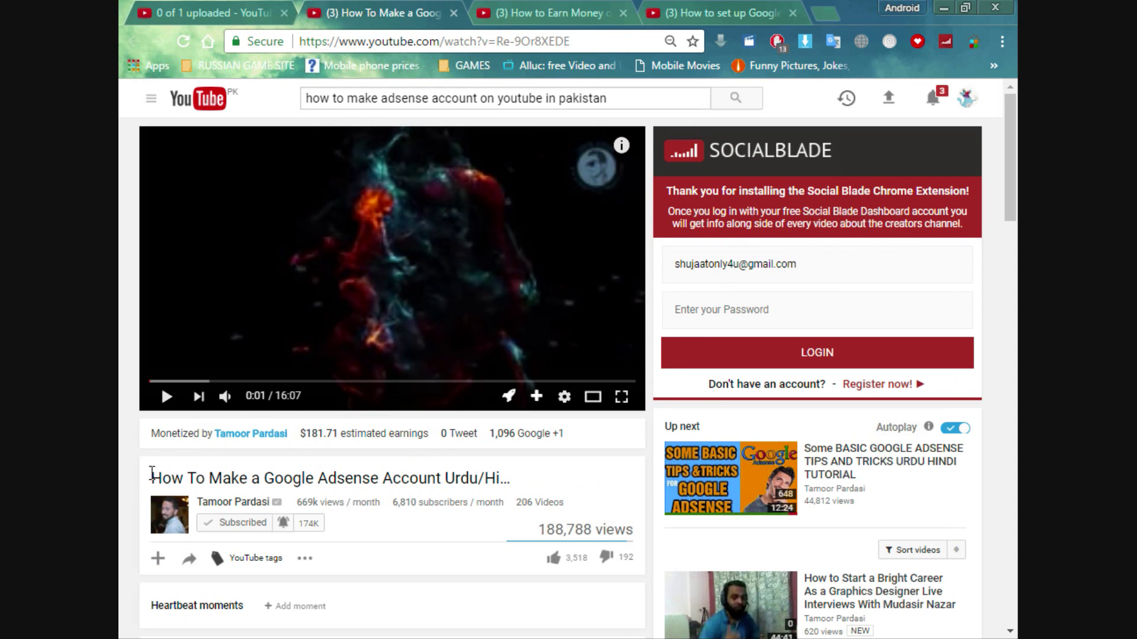
left_click_drag(151, 478, 519, 473)
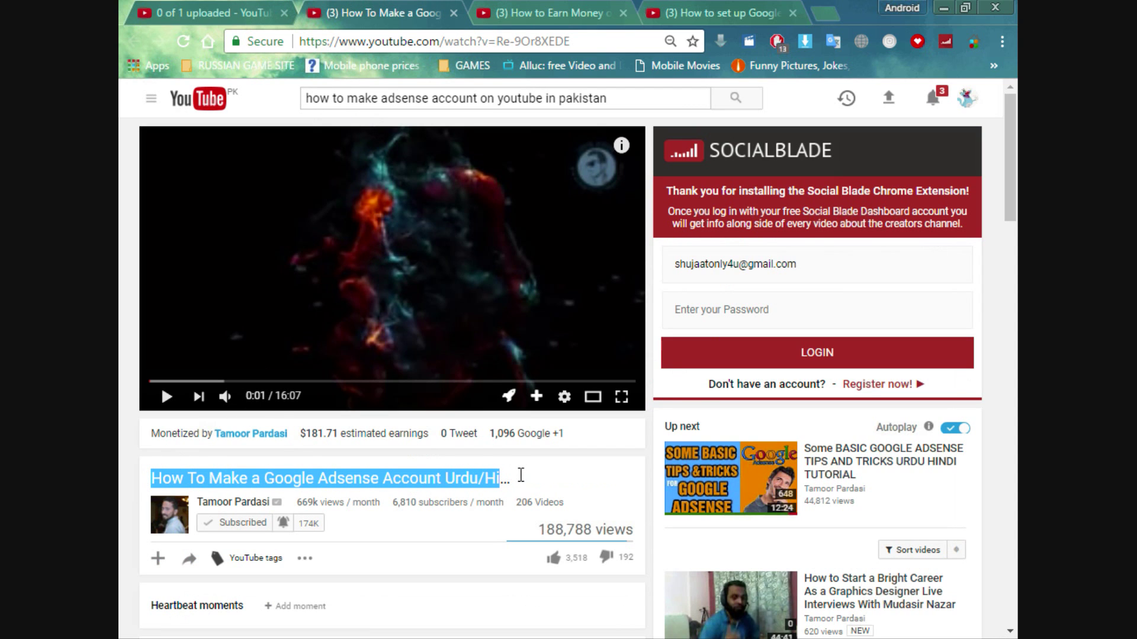
left_click(710, 12)
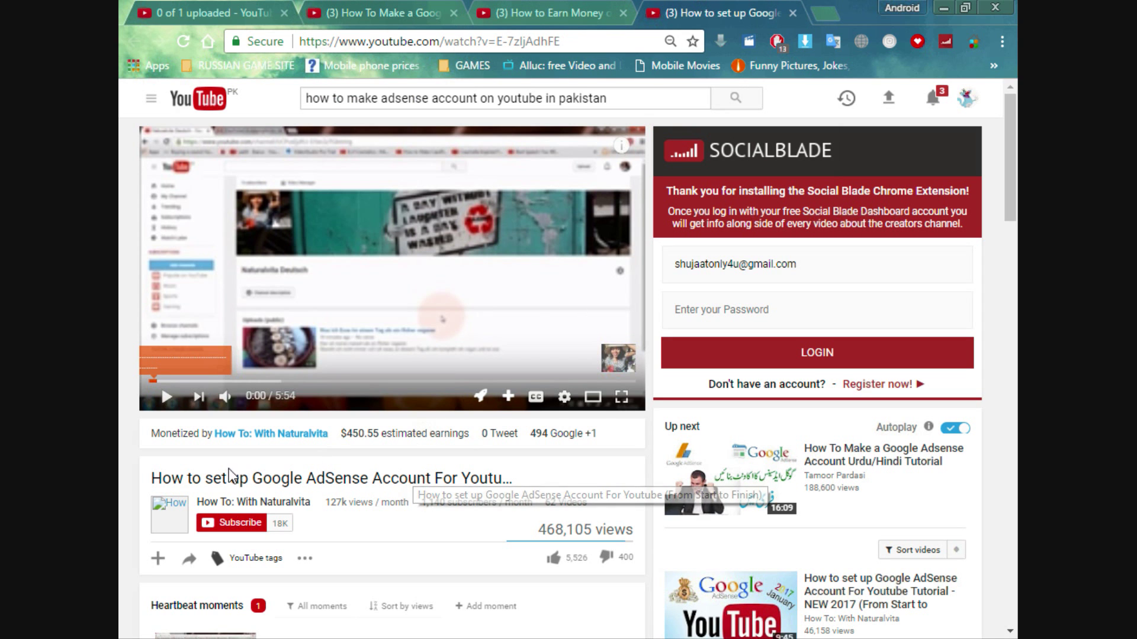
left_click(225, 1)
left_click(351, 2)
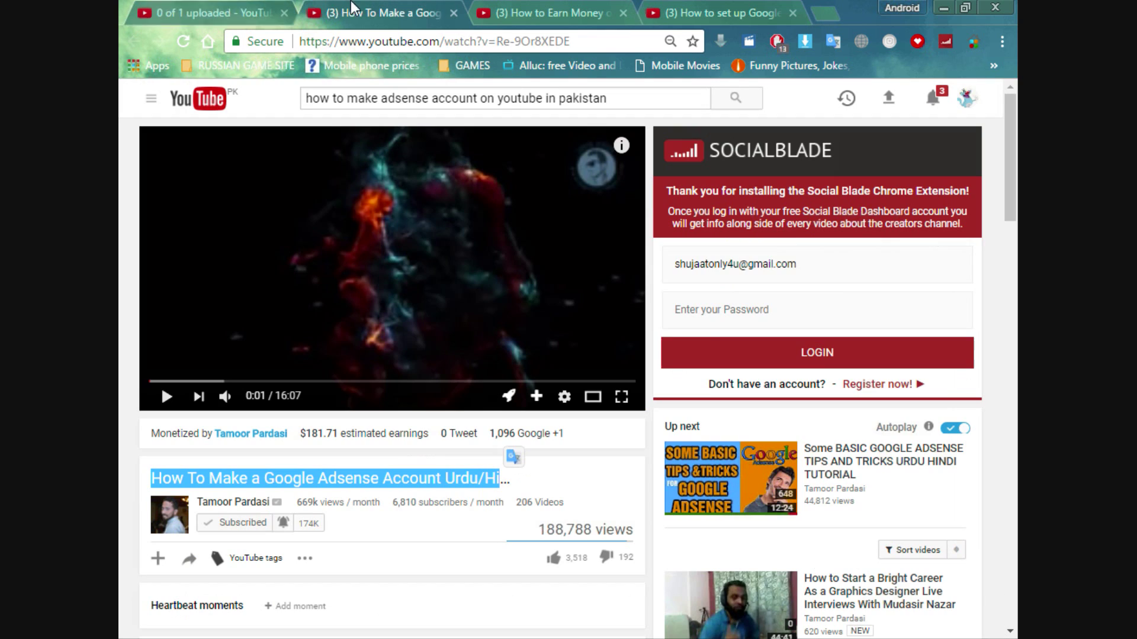
left_click(240, 485)
left_click_drag(151, 479, 441, 478)
key("ctrl+c")
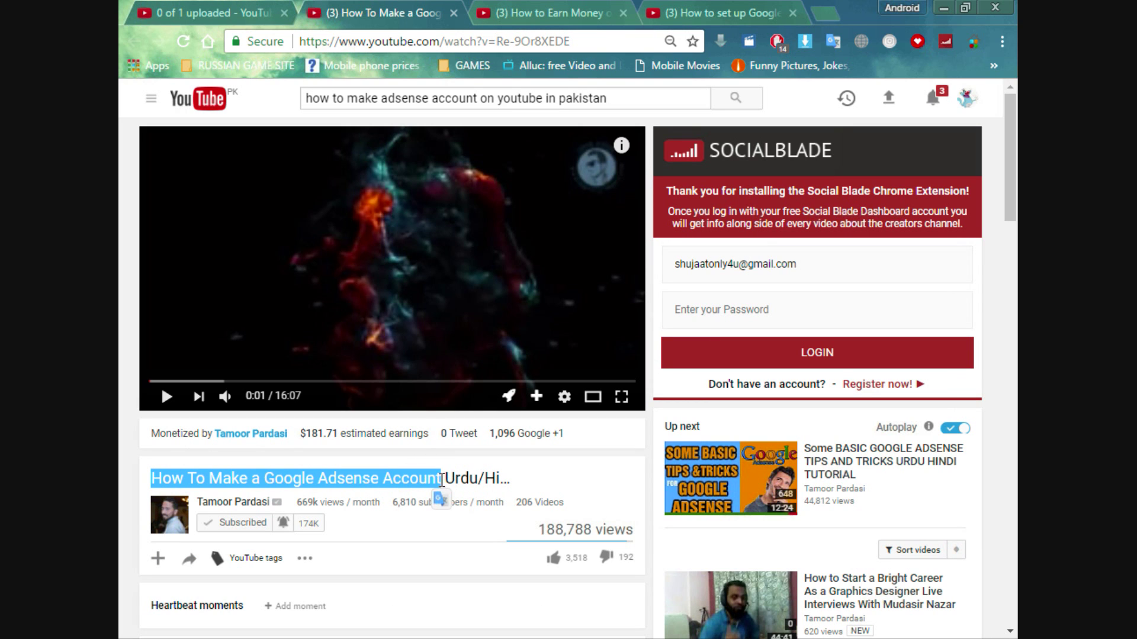
Replace the uploading video's title with "How To Make a Google Adsense Account".
left_click(251, 12)
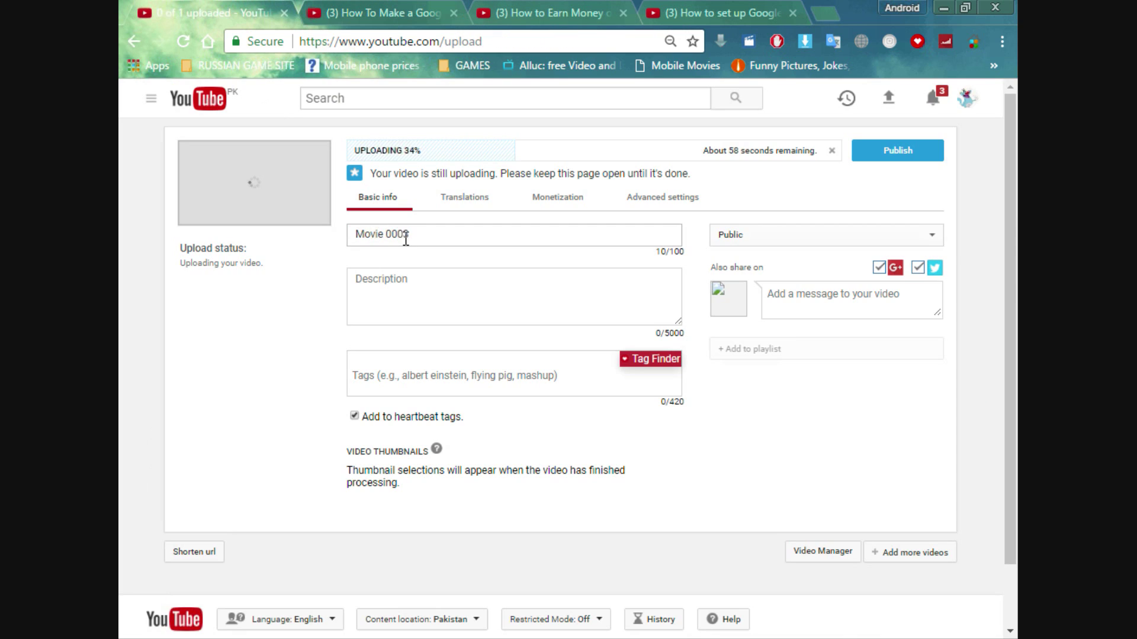
triple_click(405, 236)
key("ctrl+v")
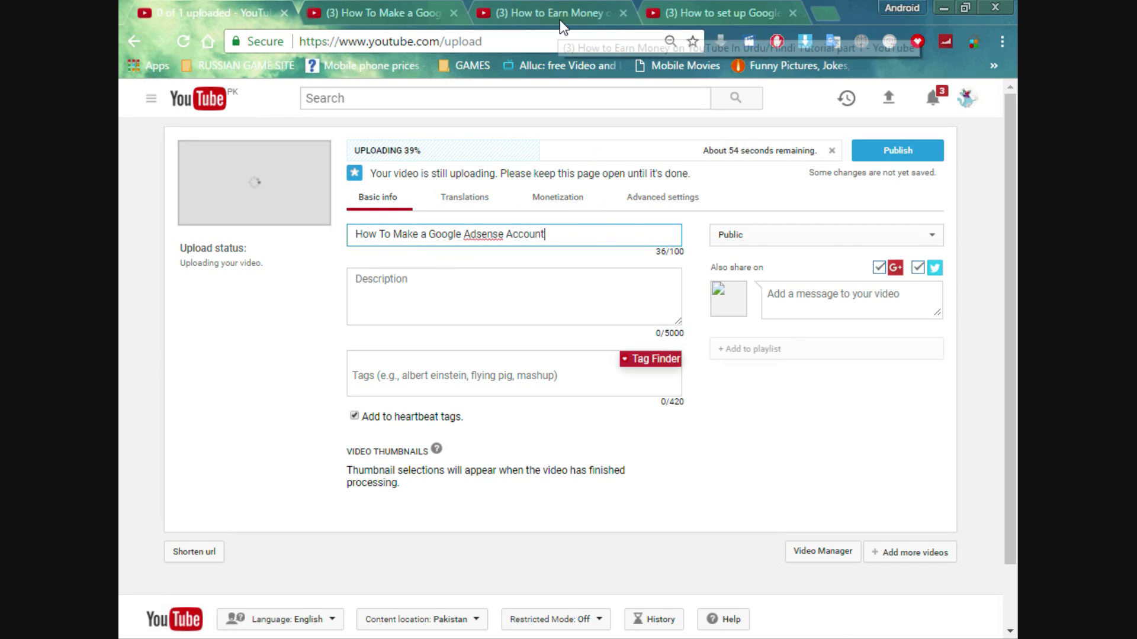
Copy all the YouTube tags of the video "How To Make a Google Adsense Account Urdu/Hindi Tutorial".
left_click(411, 3)
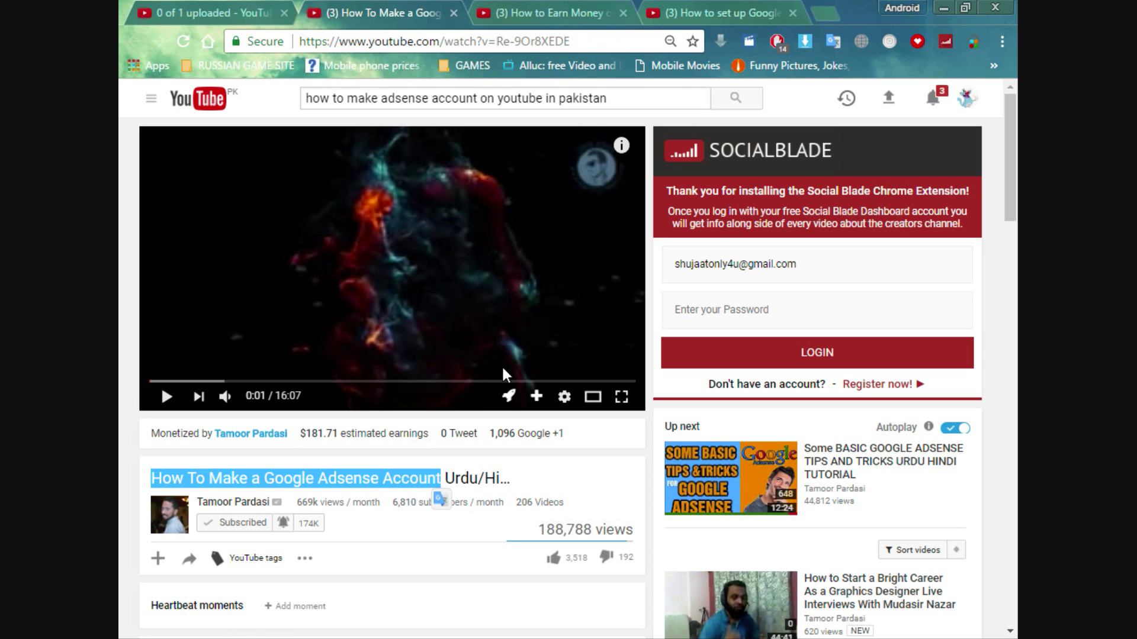
scroll(415, 451, "down", 5)
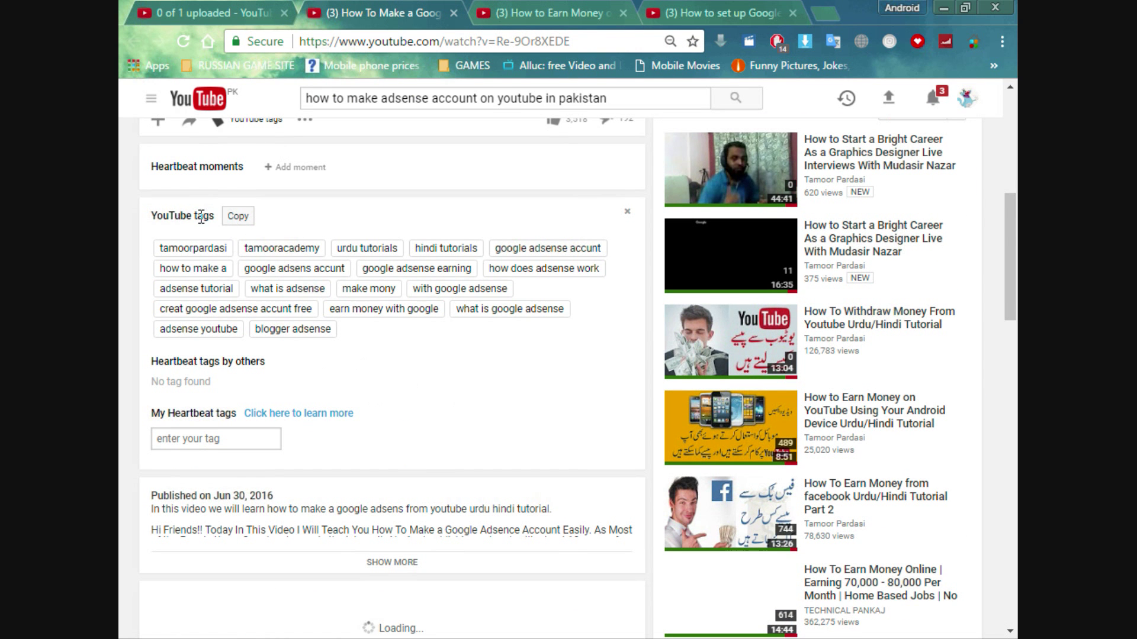
scroll(186, 220, "up", 3)
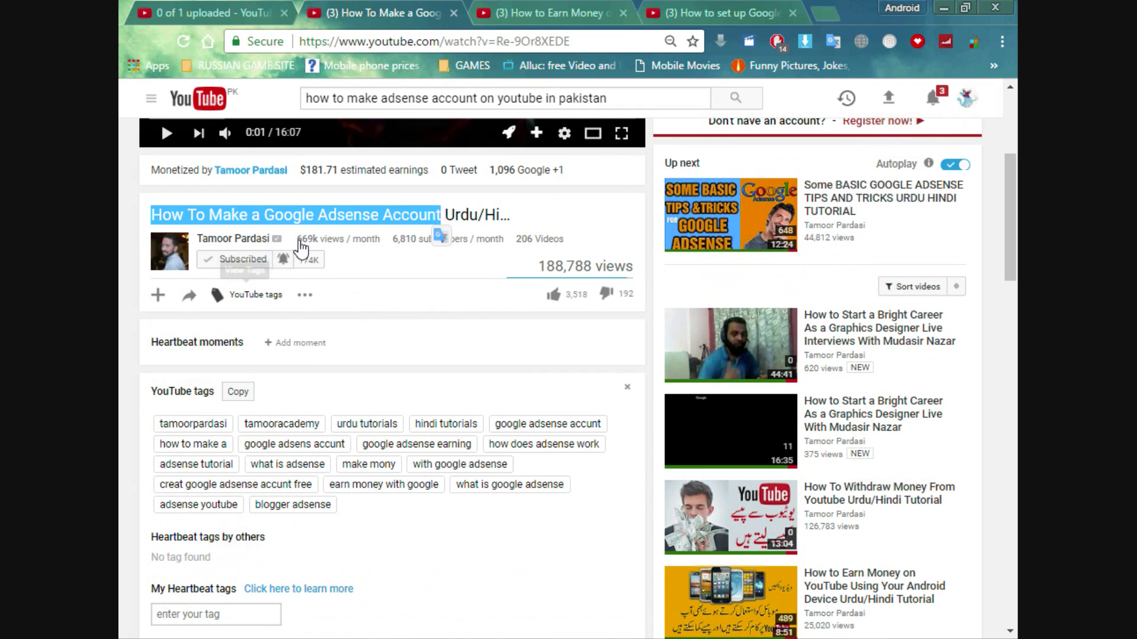
left_click(365, 190)
scroll(191, 346, "up", 3)
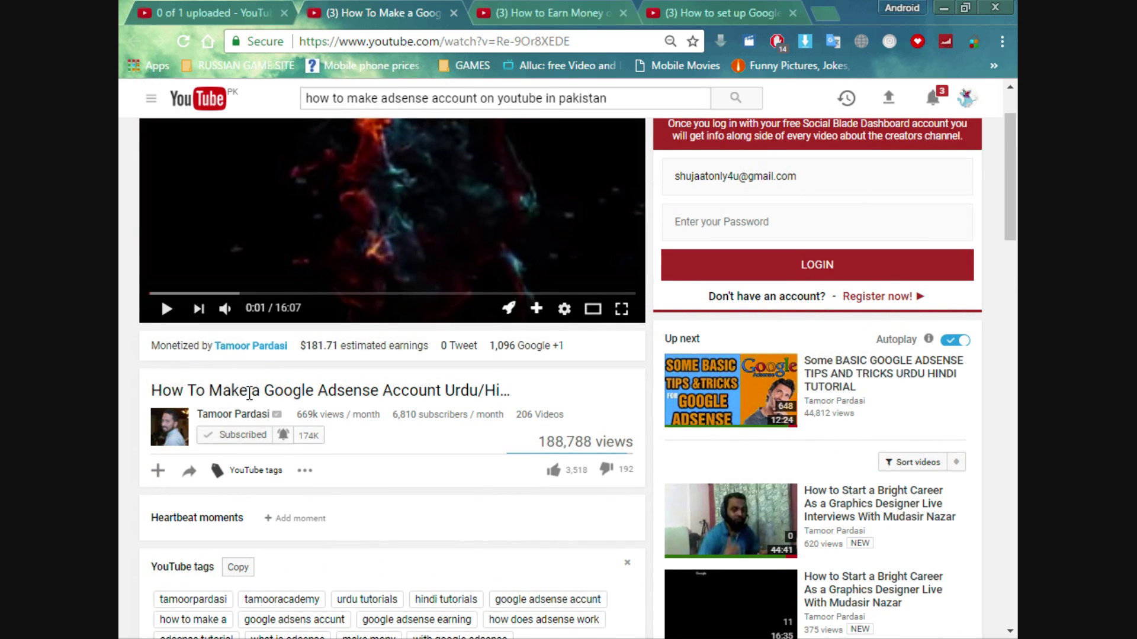
left_click(243, 415)
scroll(353, 440, "down", 3)
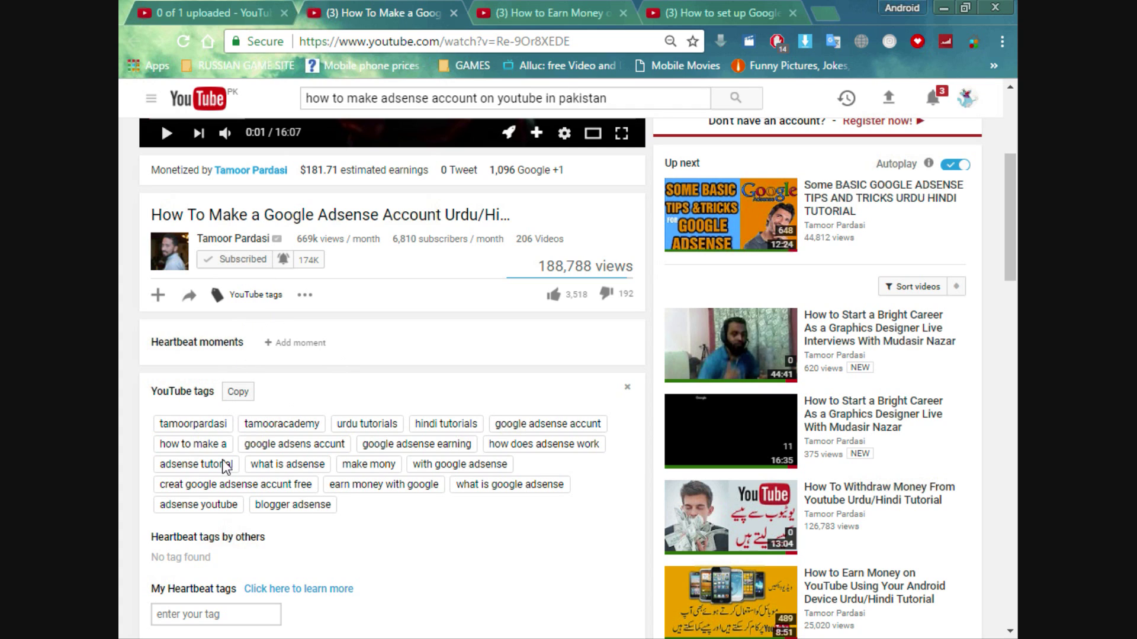
left_click(240, 394)
left_click(241, 394)
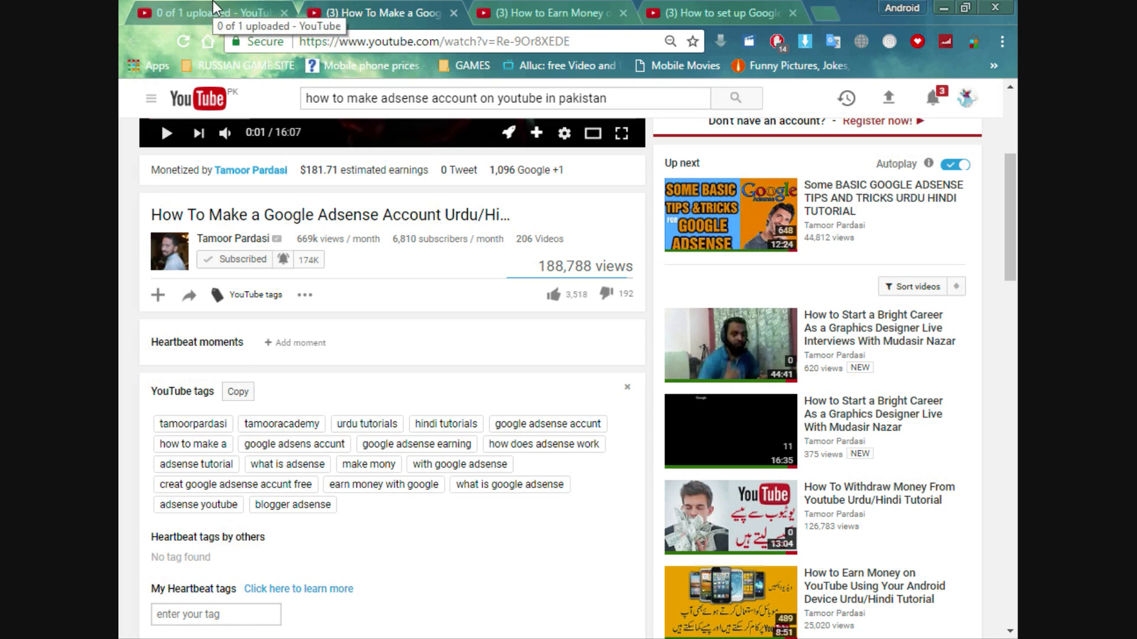
Paste the copied AdSense tags into the uploading video's tags and check the resulting tag list.
left_click(293, 13)
left_click(478, 376)
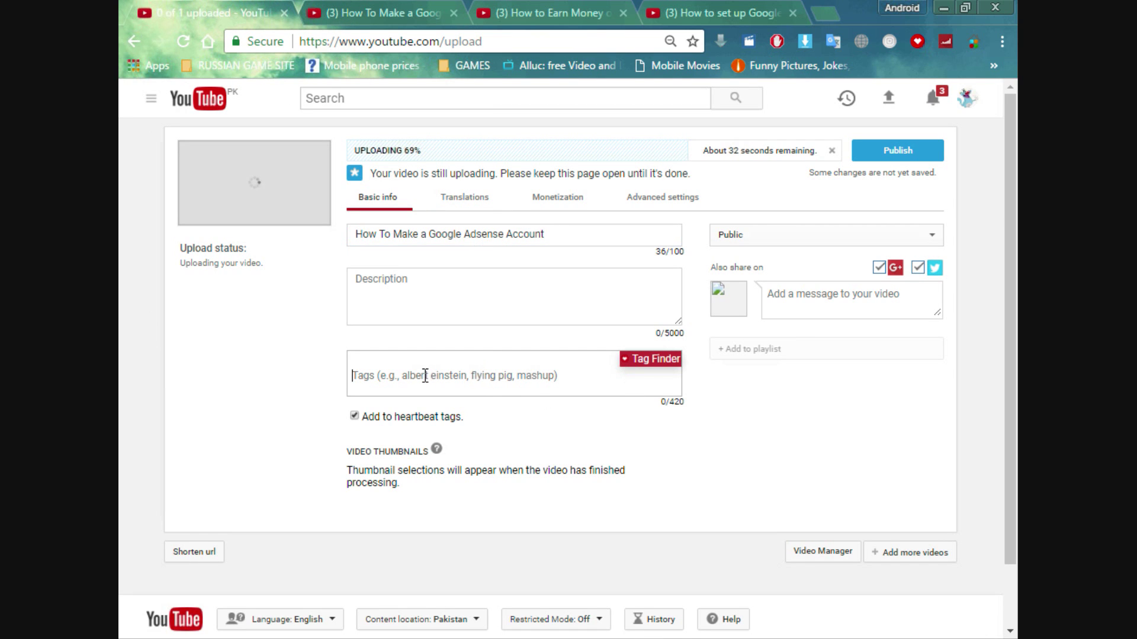
key("ctrl+v")
scroll(467, 505, "down", 4)
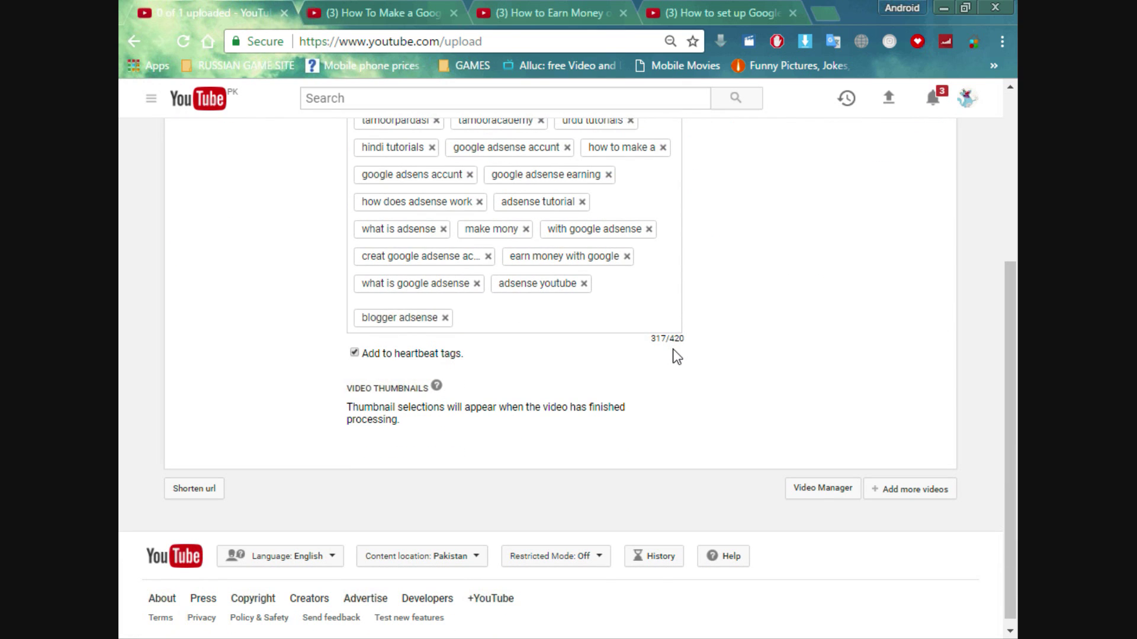
left_click(631, 321)
Look over the video page "How to Earn Money on YouTube In Urdu/Hindi Tutorial part 1" and close its tab.
left_click(534, 2)
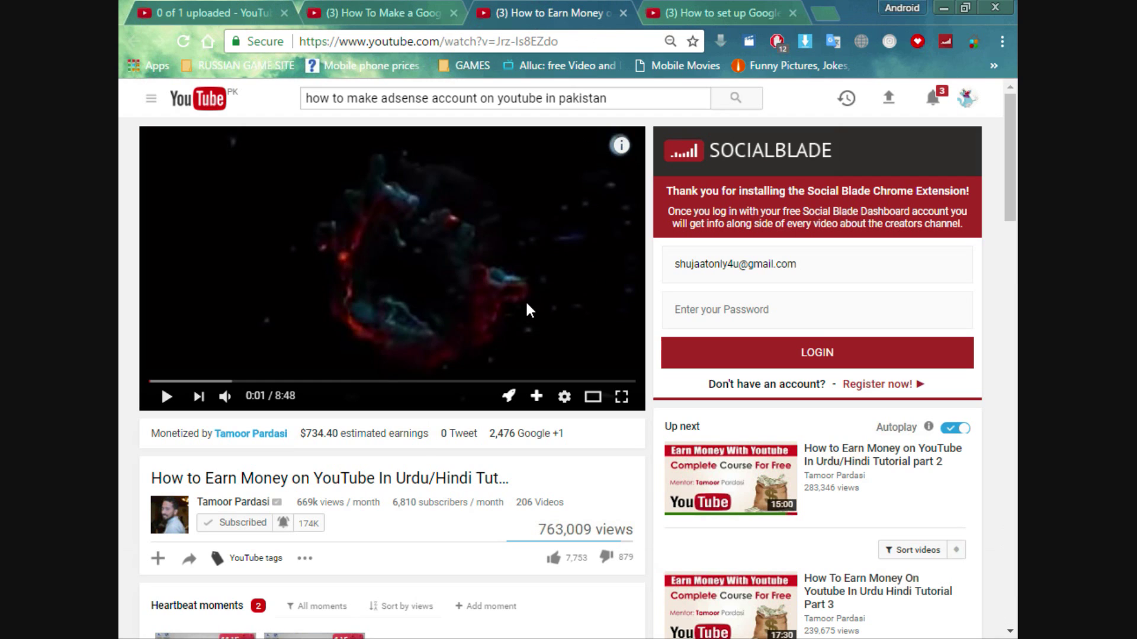
scroll(363, 373, "down", 3)
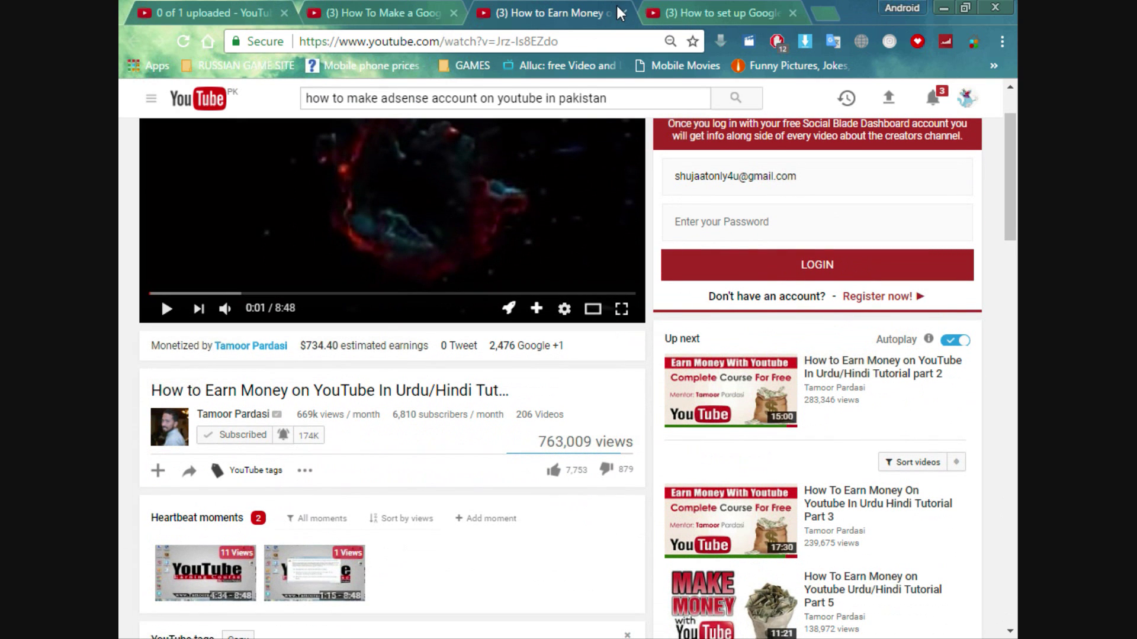
left_click(623, 13)
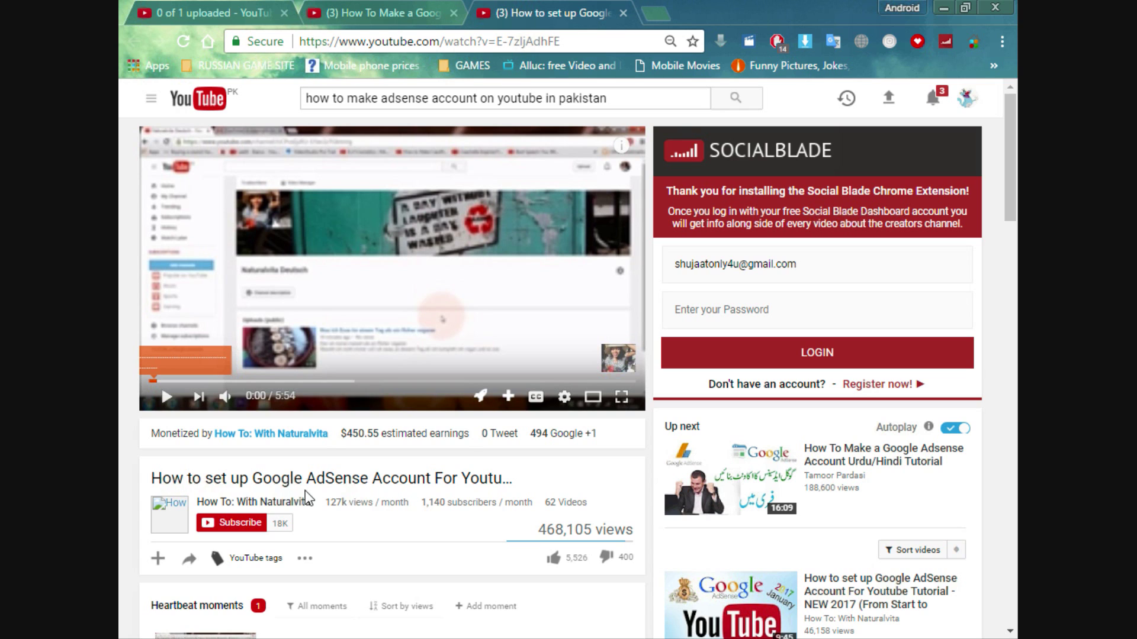
Copy the YouTube tags of "How to set up Google AdSense Account For Youtube" and close that video's tab.
scroll(349, 499, "down", 3)
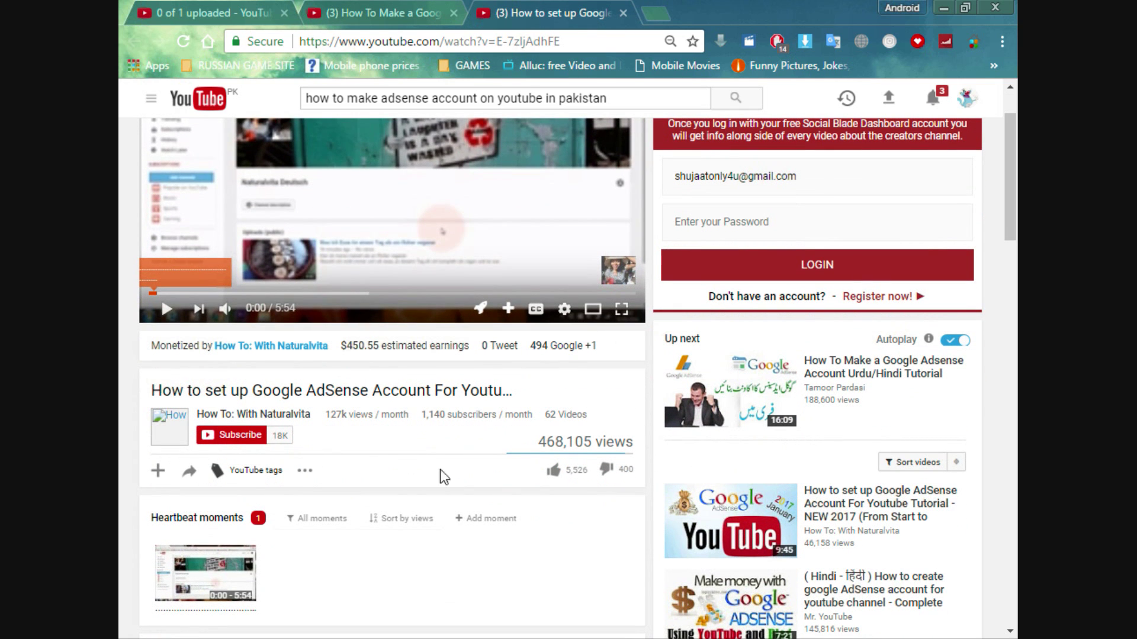
scroll(236, 527, "down", 1)
scroll(237, 527, "down", 6)
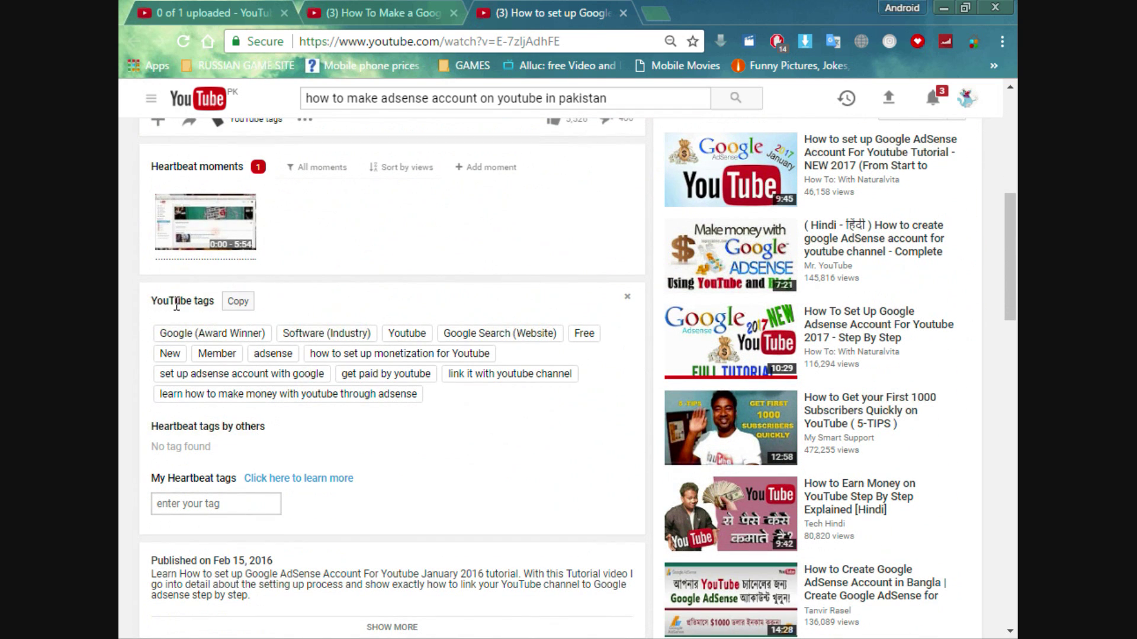
left_click(238, 303)
left_click(239, 305)
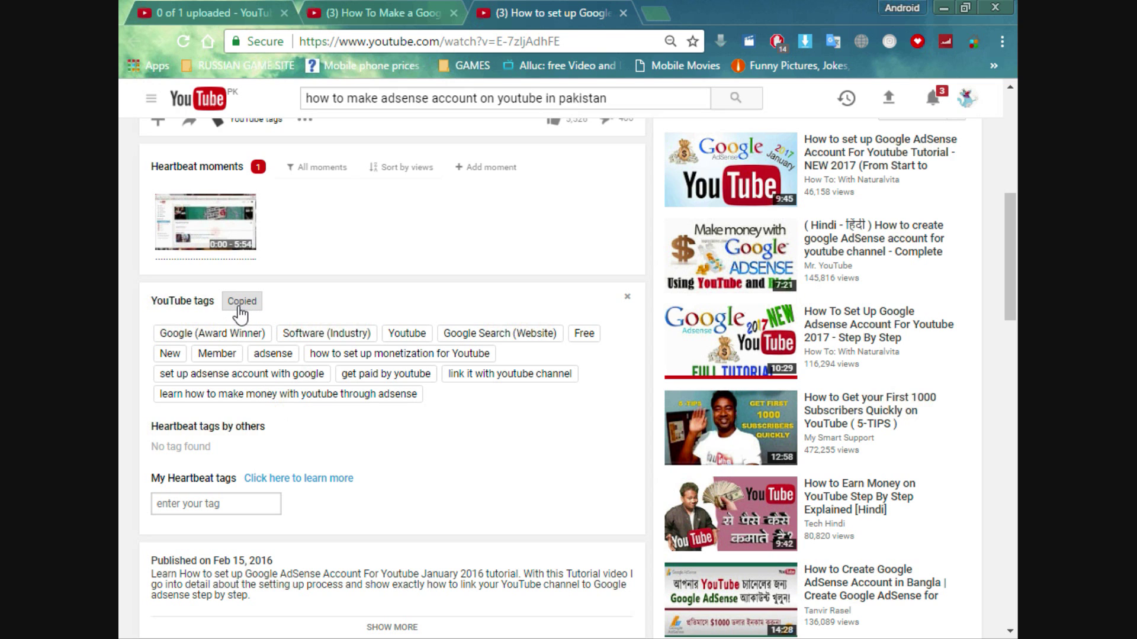
left_click(623, 13)
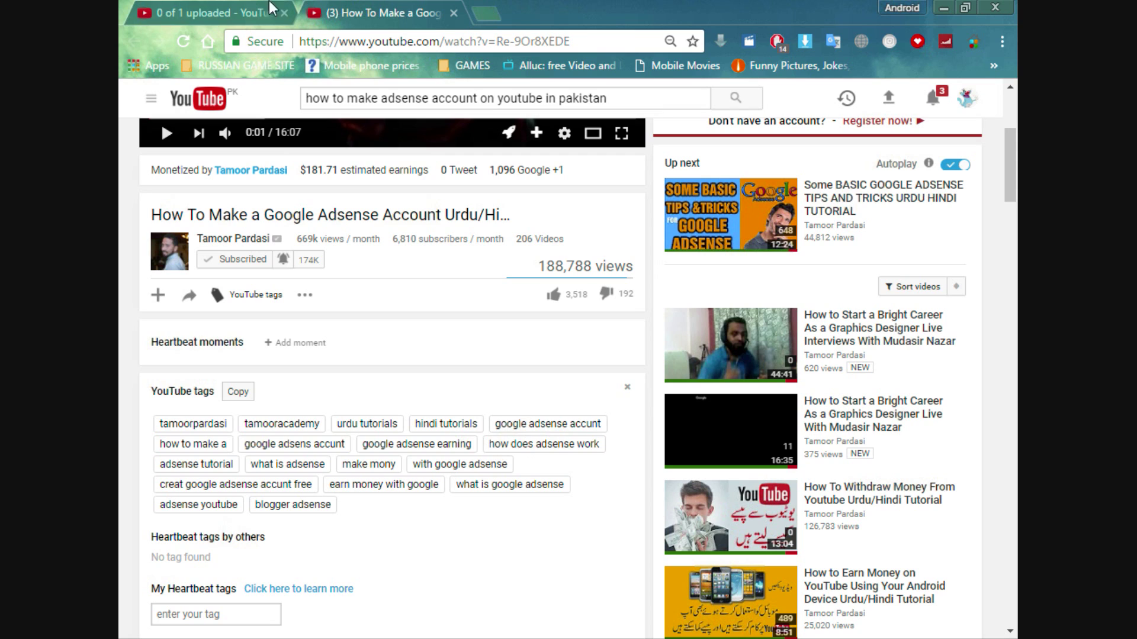
Close the remaining video page tab and paste the copied tags after the existing ones in the upload's tag list.
left_click(453, 13)
left_click(525, 316)
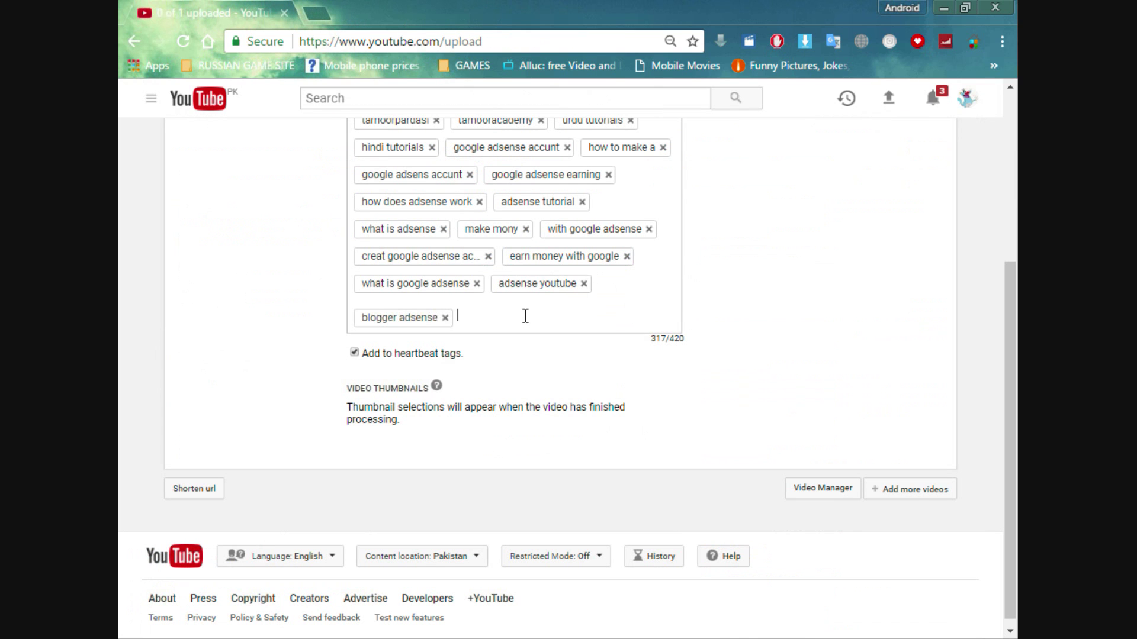
key("ctrl+v")
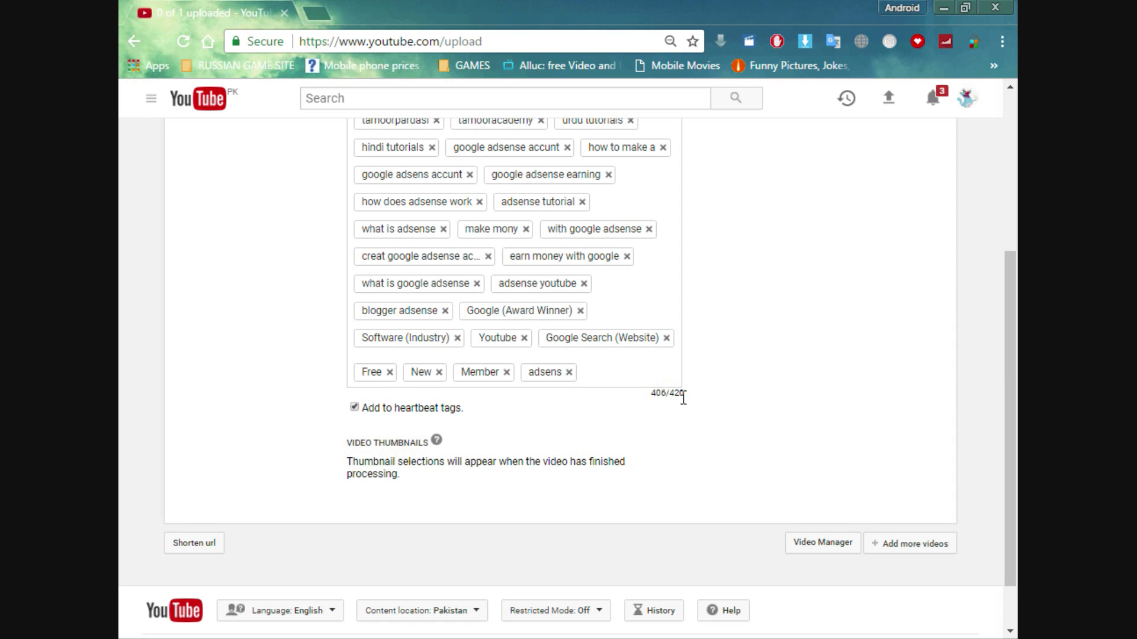
Copy the video's title "How To Make a Google Adsense Account" into its description.
scroll(705, 396, "up", 5)
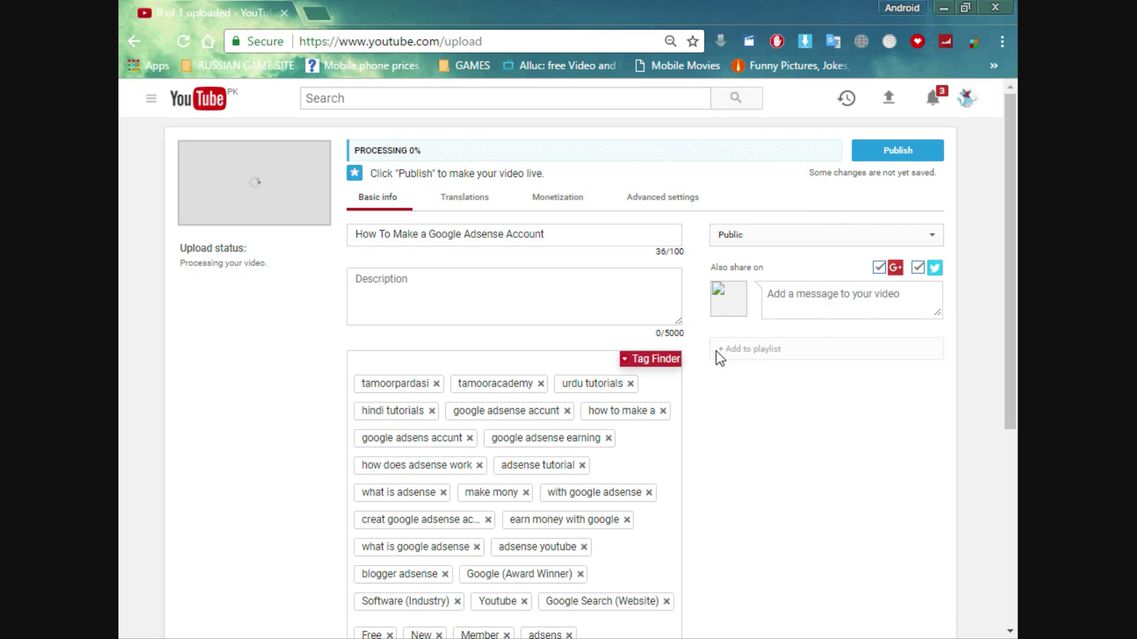
left_click(377, 295)
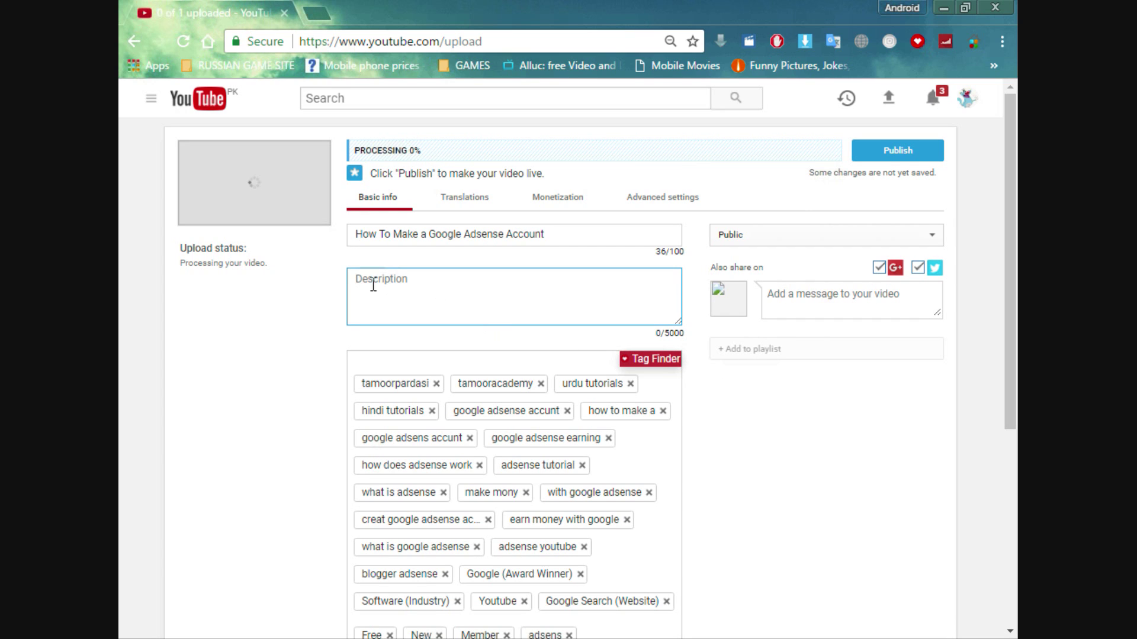
left_click_drag(356, 235, 544, 236)
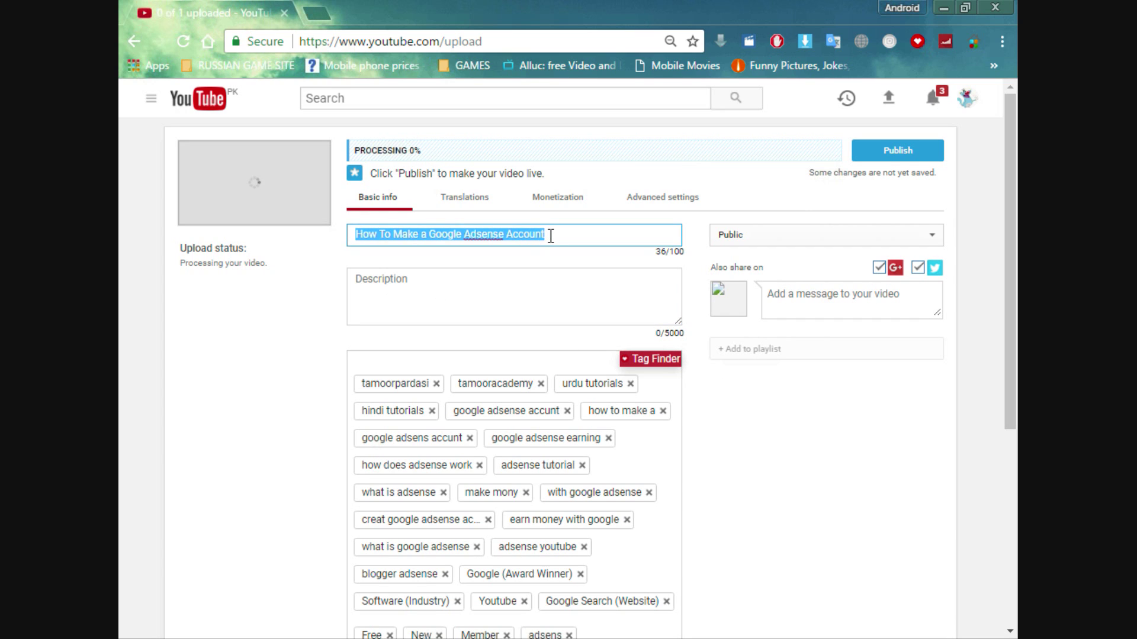
left_click(495, 294)
key("ctrl+v")
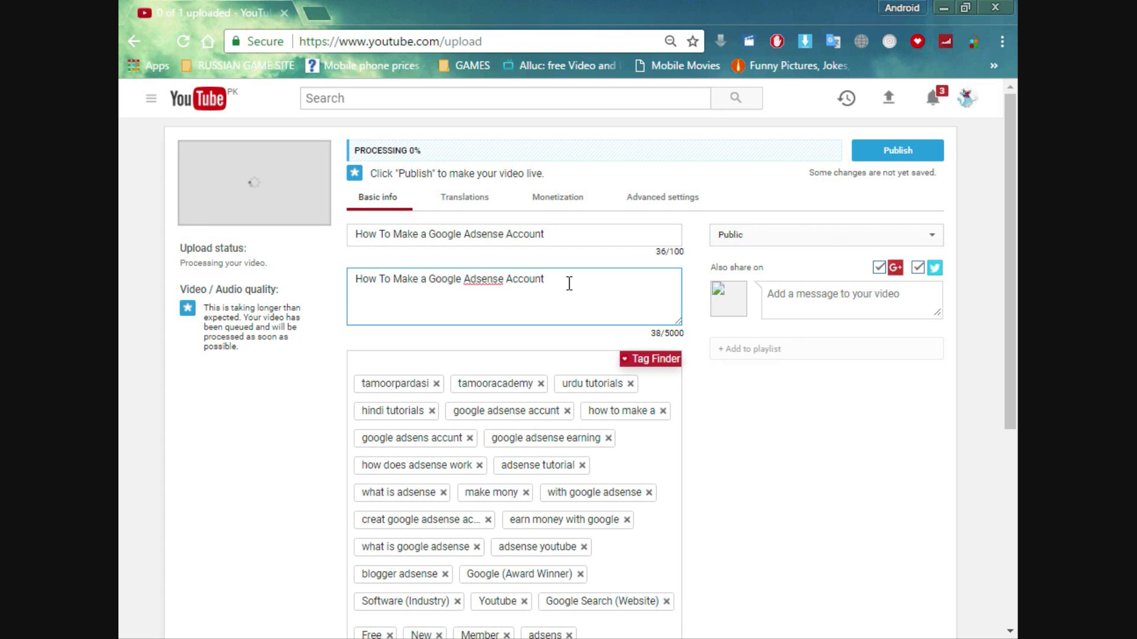
Review the title, description and tags of the uploaded video and publish it as Public.
scroll(453, 414, "down", 2)
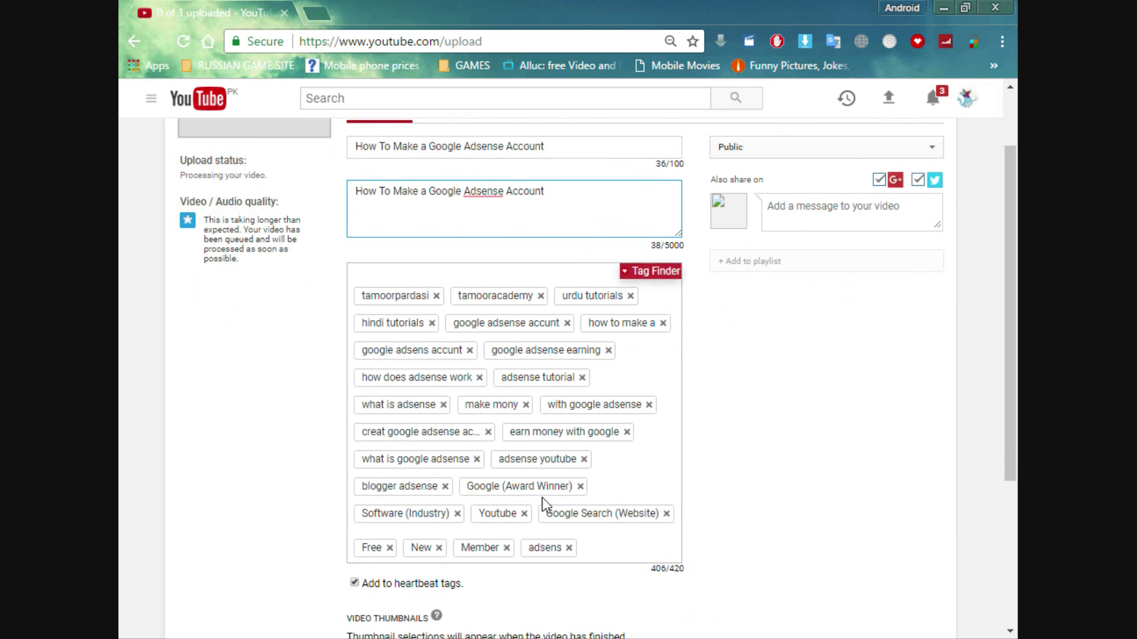
scroll(637, 461, "up", 2)
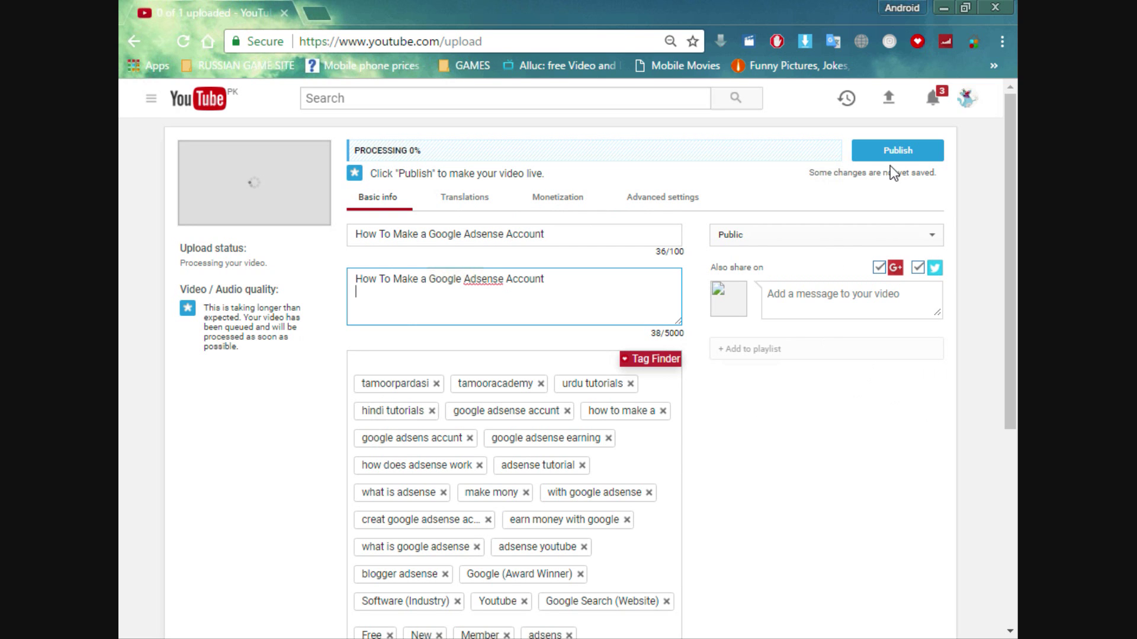
scroll(634, 532, "down", 3)
scroll(634, 499, "up", 3)
left_click(887, 155)
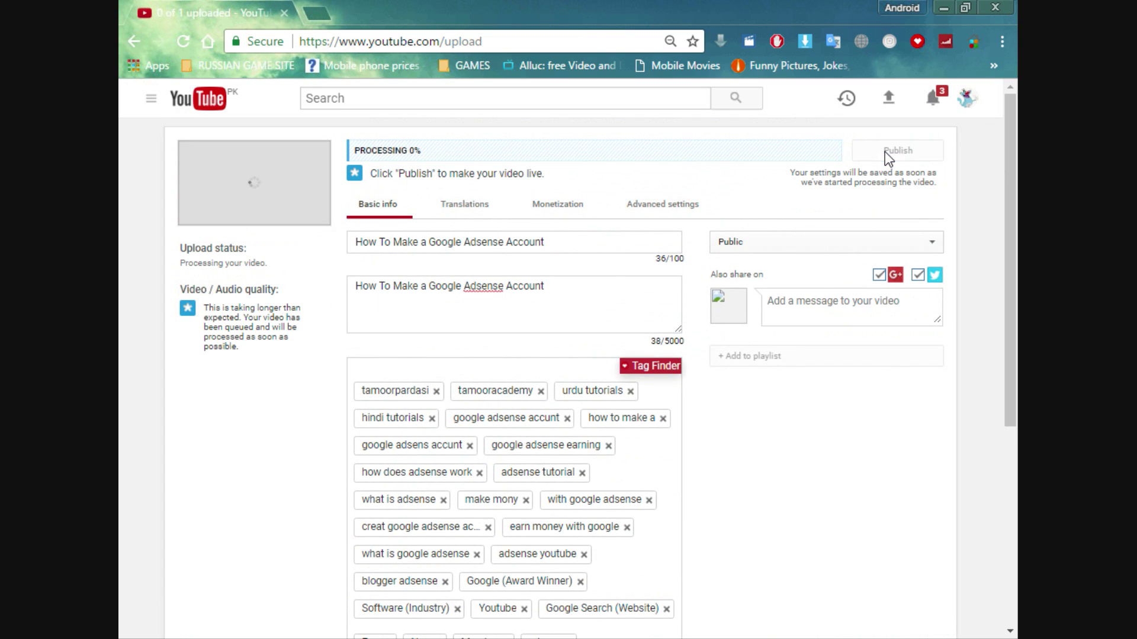